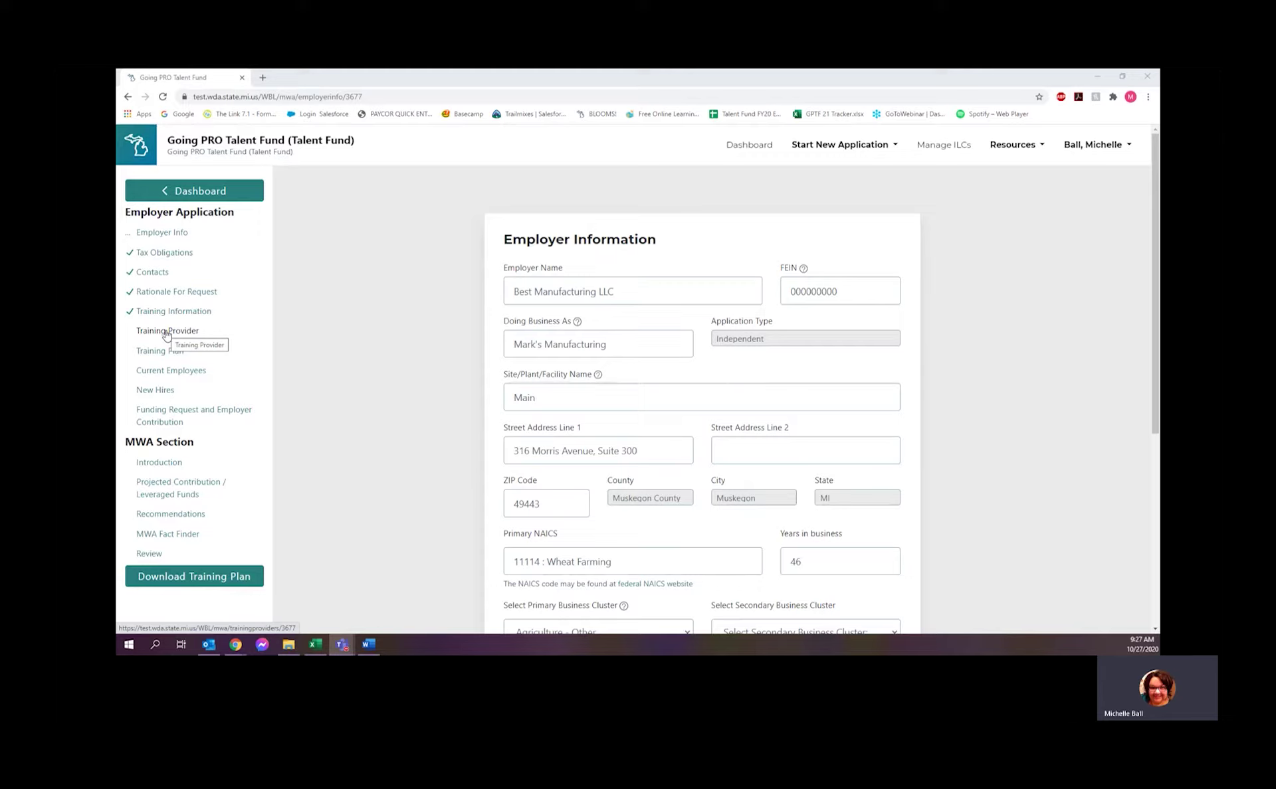
Step: In the Training Provider section, enter Private Training Institution "Best Trainer LLC" with credential type "Certificate of completion - Other"
{"action": "left_click", "coordinate": [167, 336]}
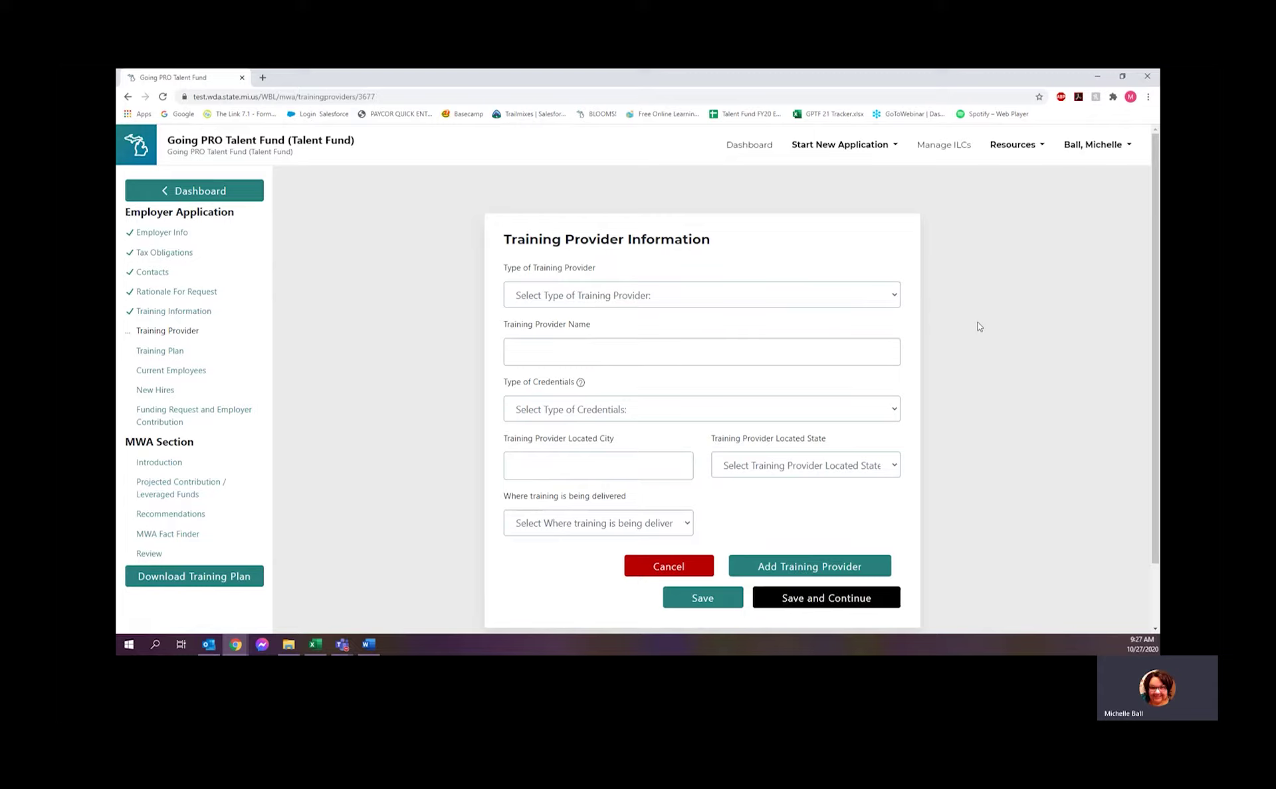
{"action": "left_click", "coordinate": [896, 296]}
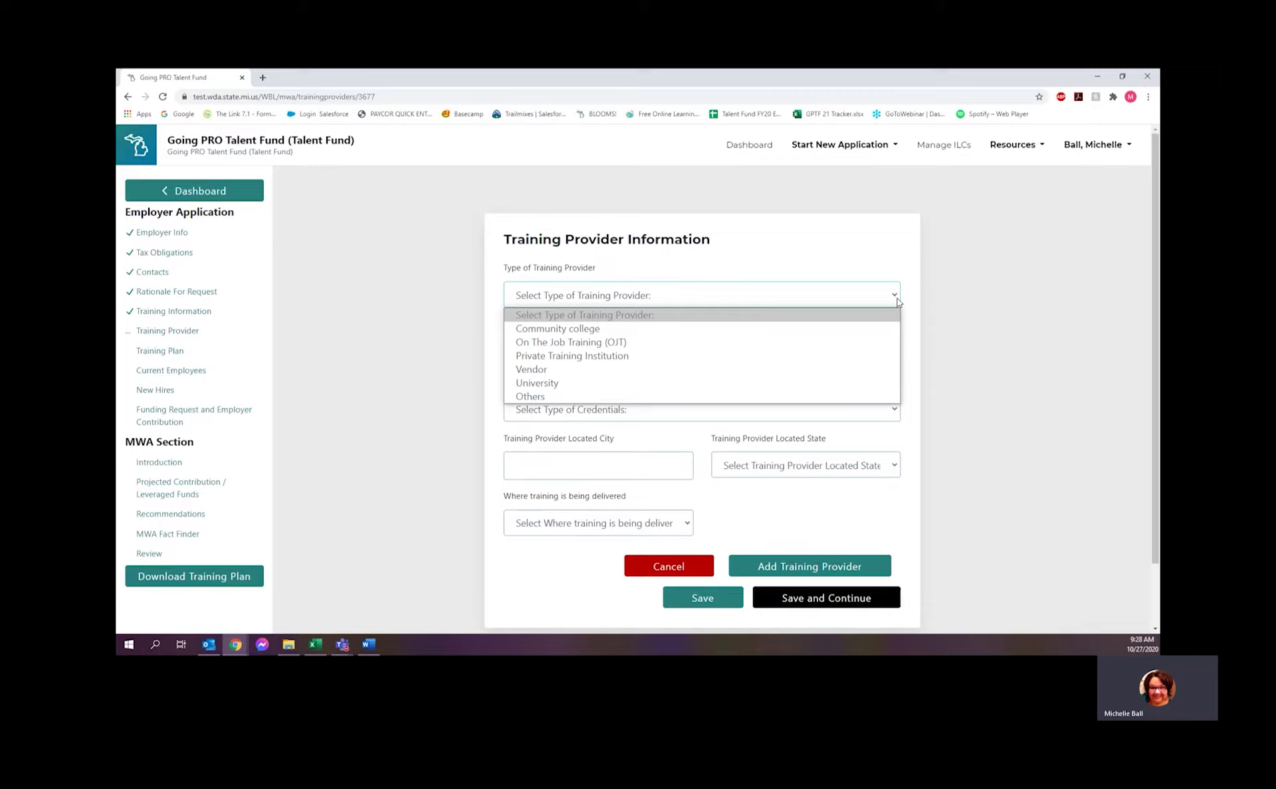
{"action": "left_click", "coordinate": [626, 358]}
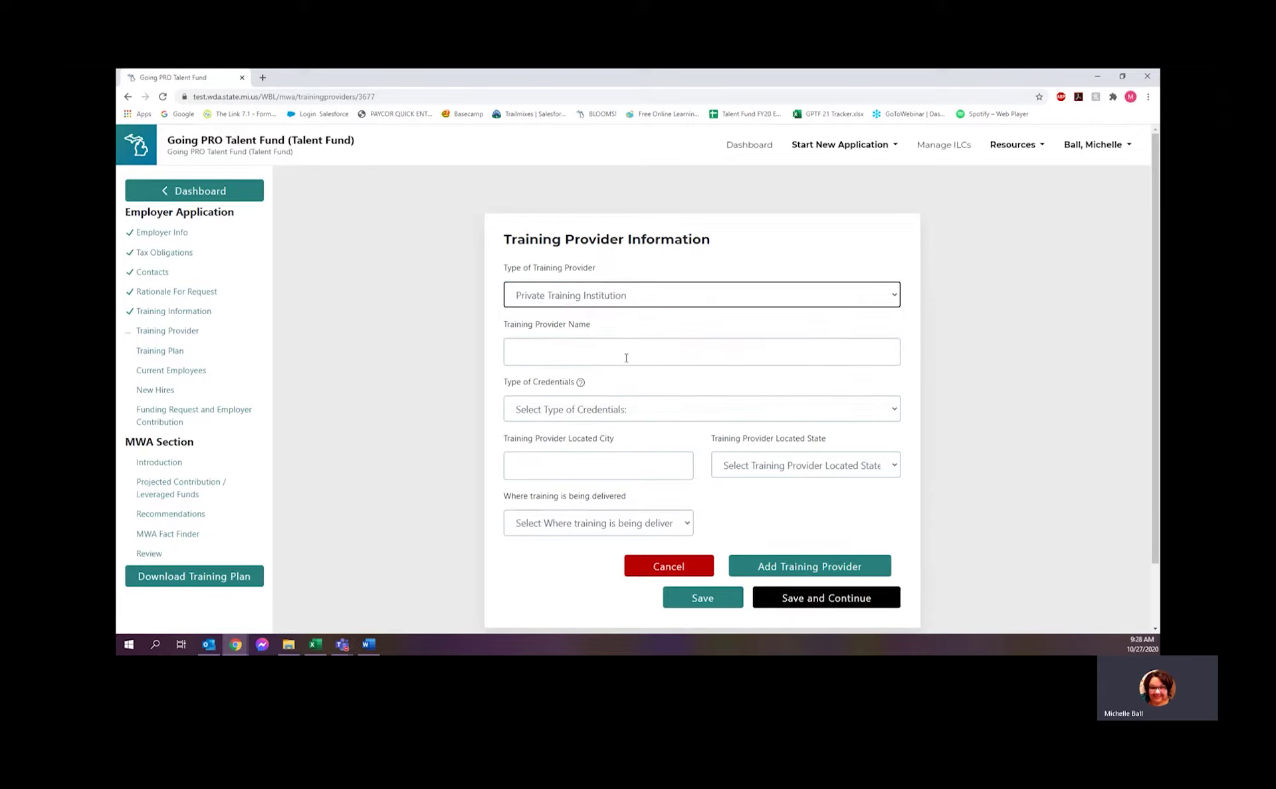
{"action": "left_click", "coordinate": [593, 353]}
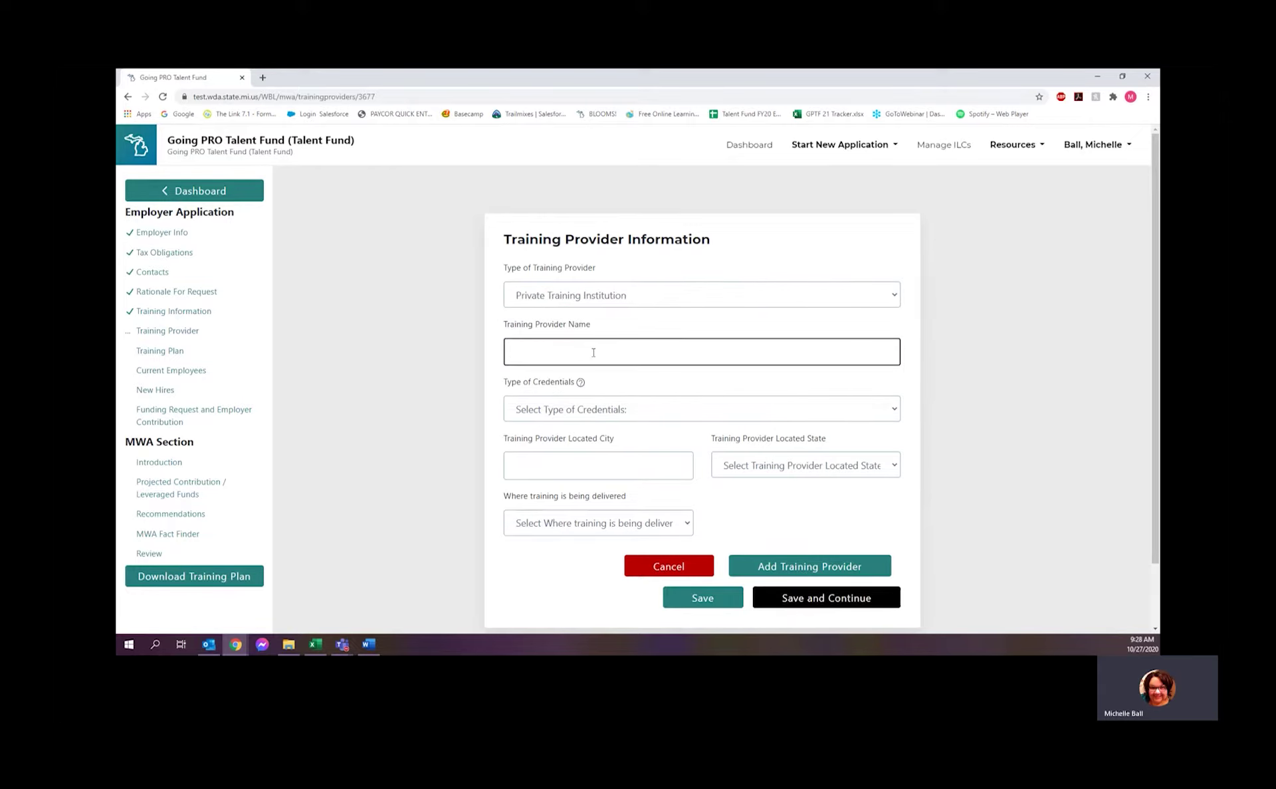
{"action": "type", "text": "Best Trainer LLC"}
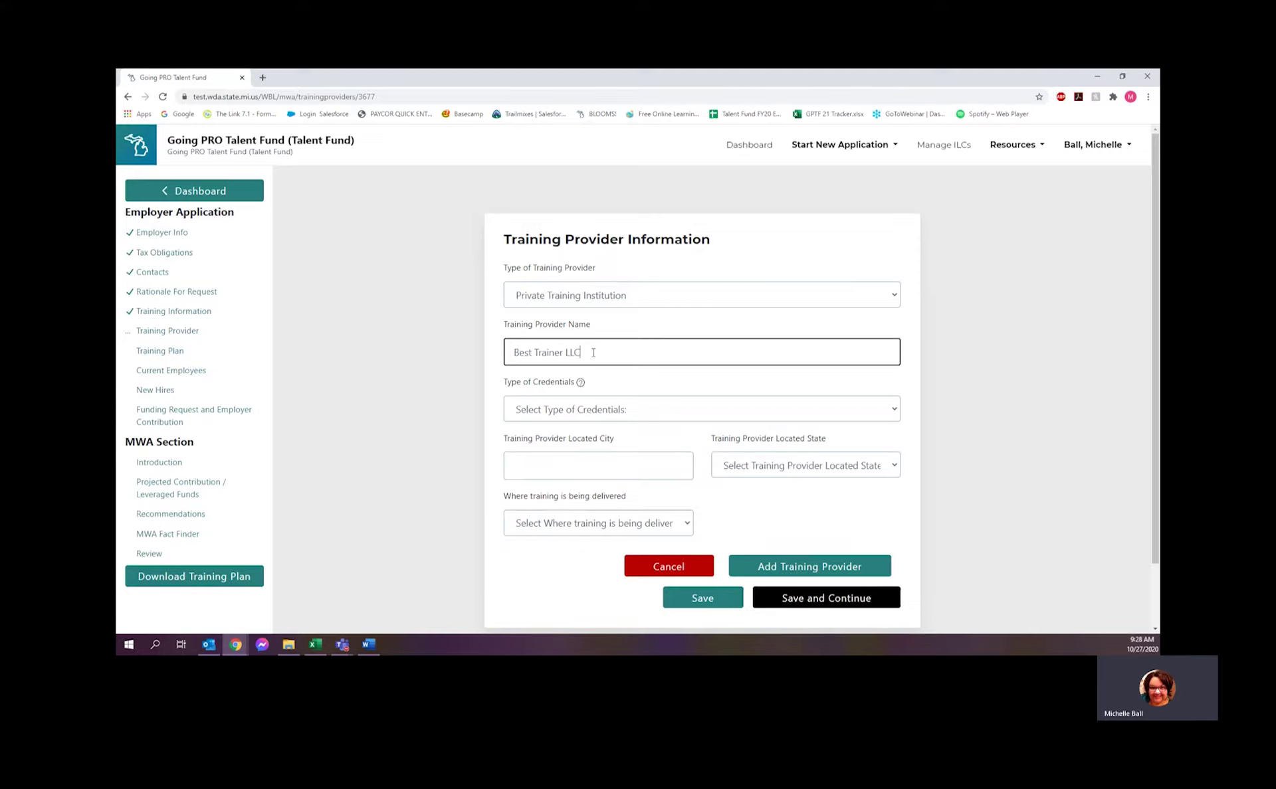
{"action": "left_click", "coordinate": [583, 411]}
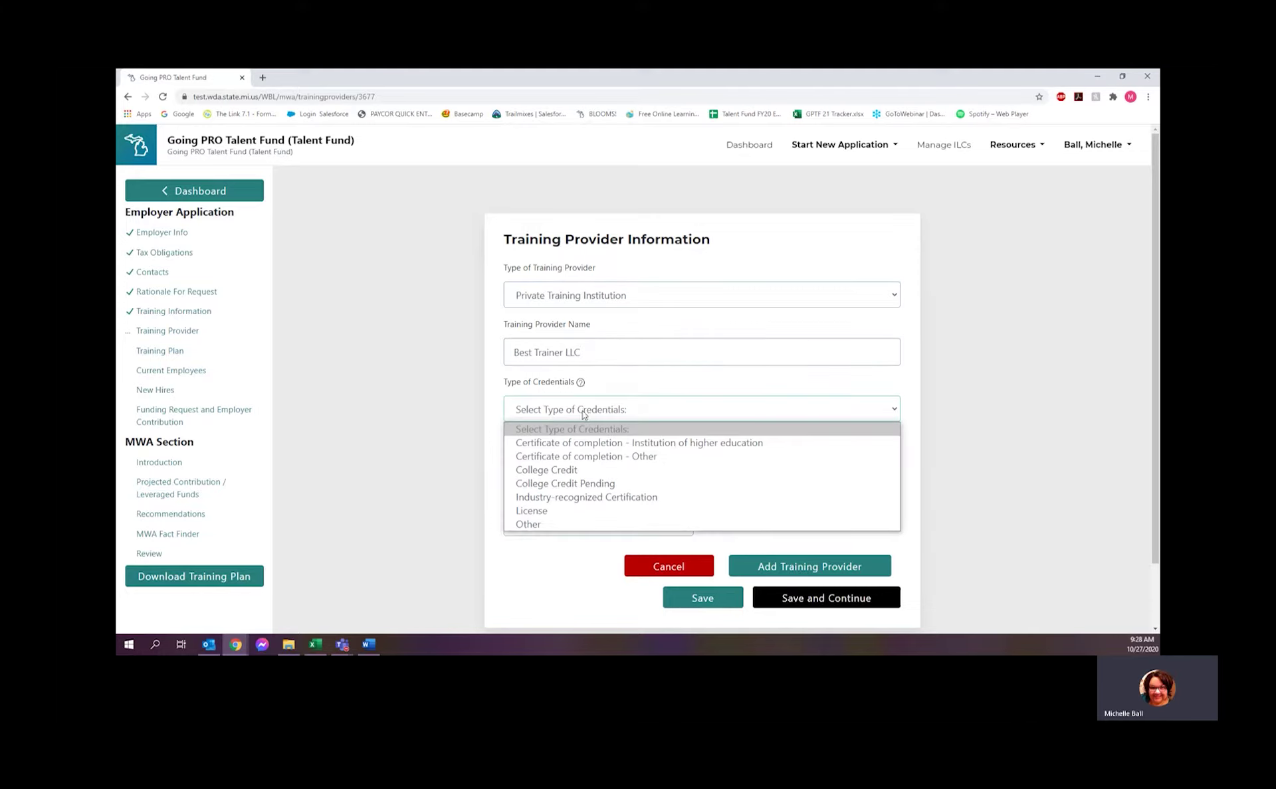
{"action": "left_click", "coordinate": [575, 457]}
Step: Set the provider's location to Muskegon, Michigan, and training delivery to Online, and add the provider to the application
{"action": "left_click", "coordinate": [579, 469]}
{"action": "type", "text": "Muskegon"}
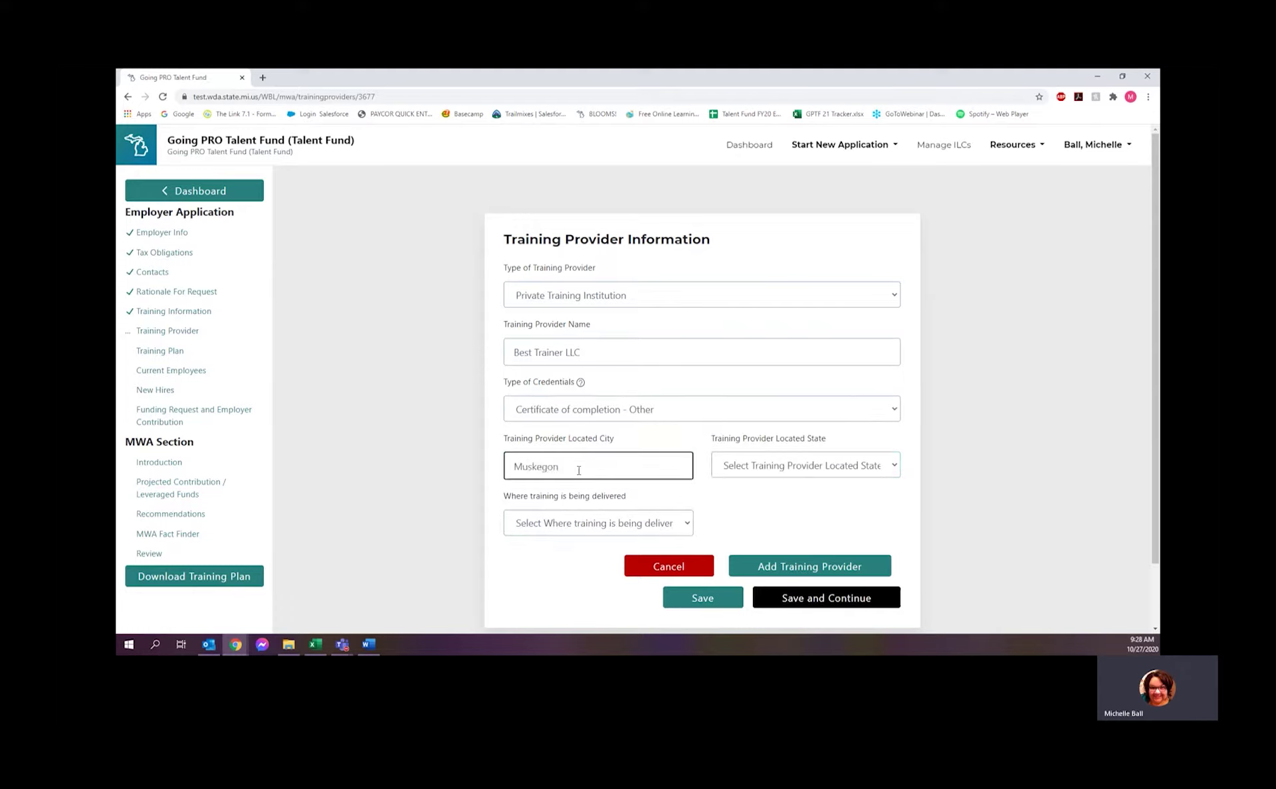
{"action": "key", "text": "Tab"}
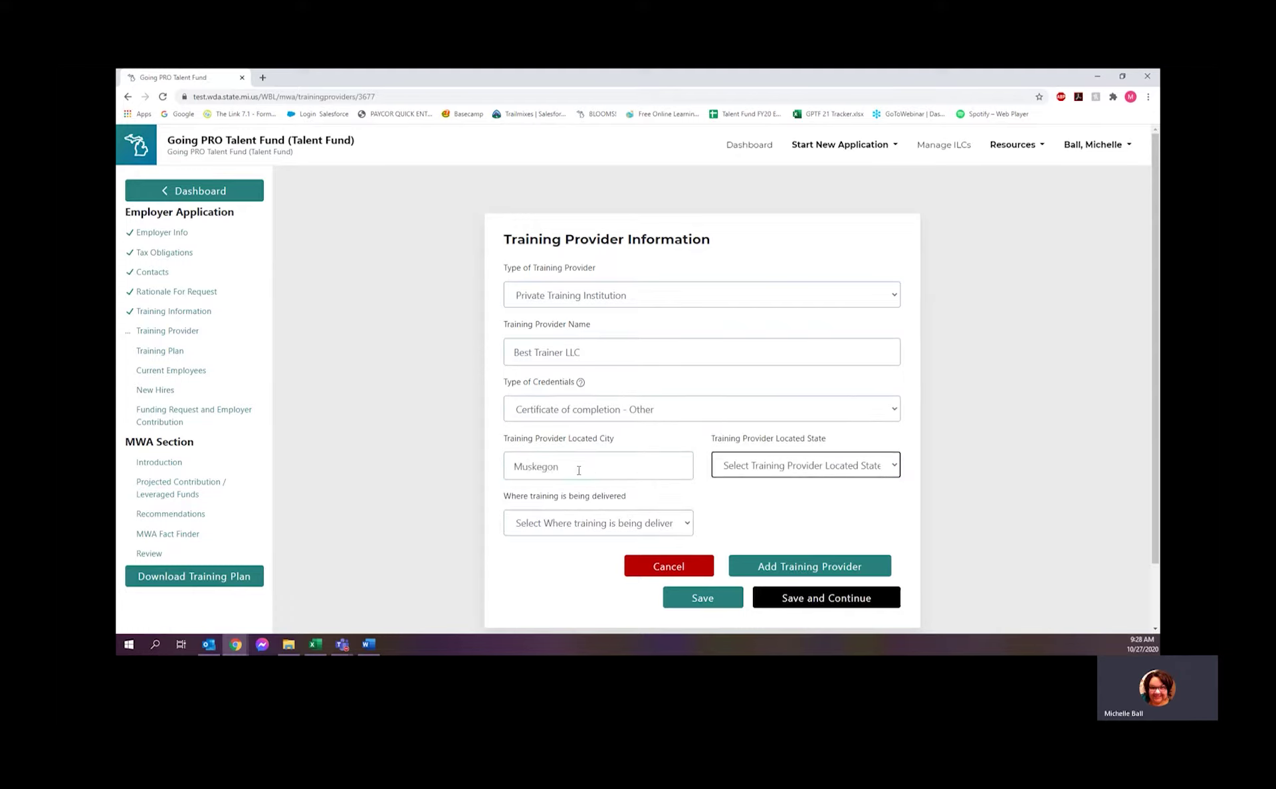
{"action": "type", "text": "mi"}
{"action": "left_click", "coordinate": [571, 526]}
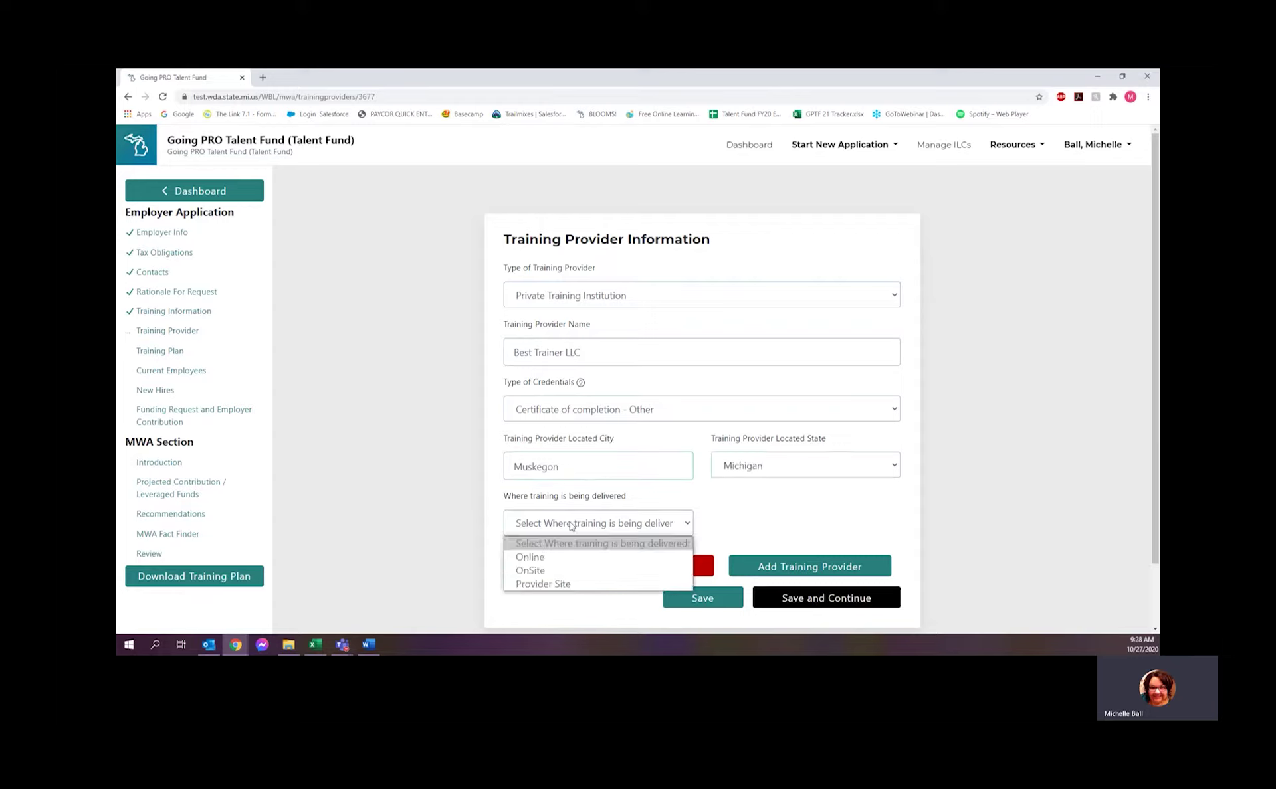
{"action": "left_click", "coordinate": [537, 560]}
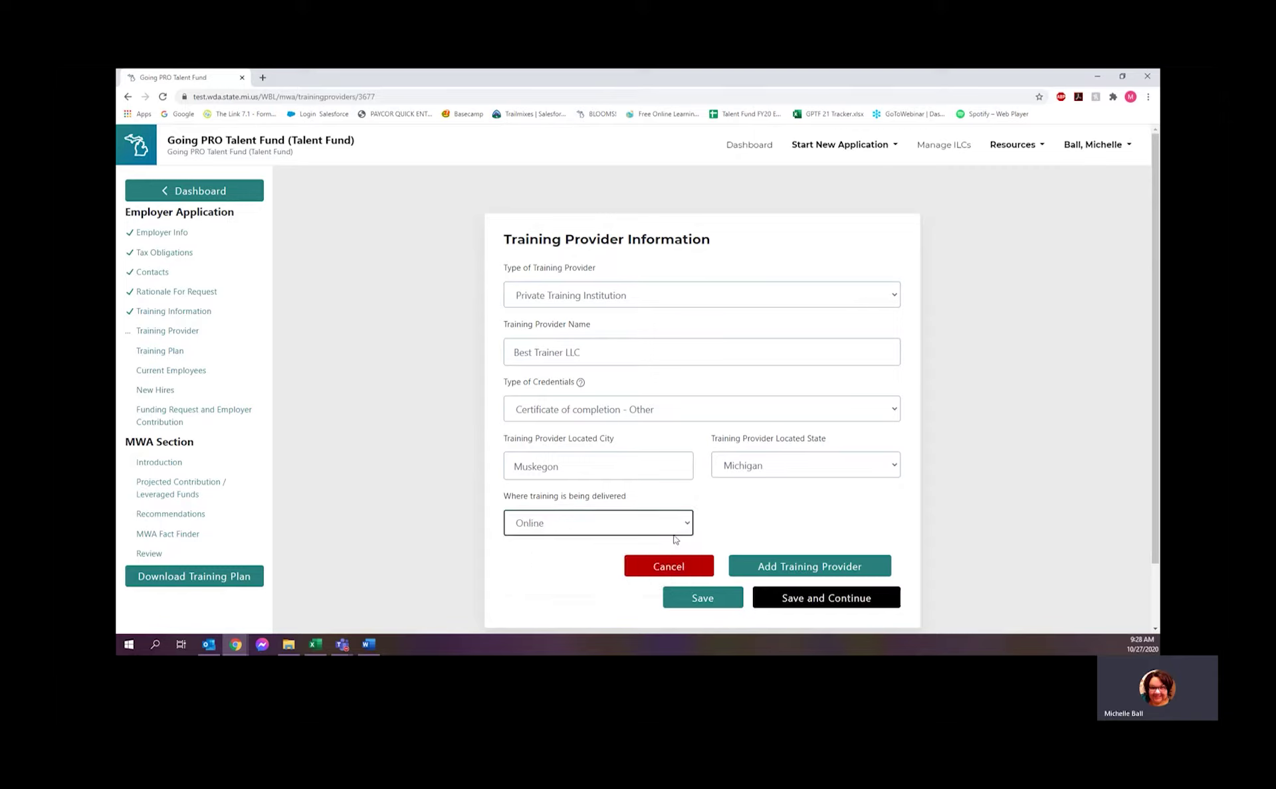
{"action": "left_click", "coordinate": [774, 568]}
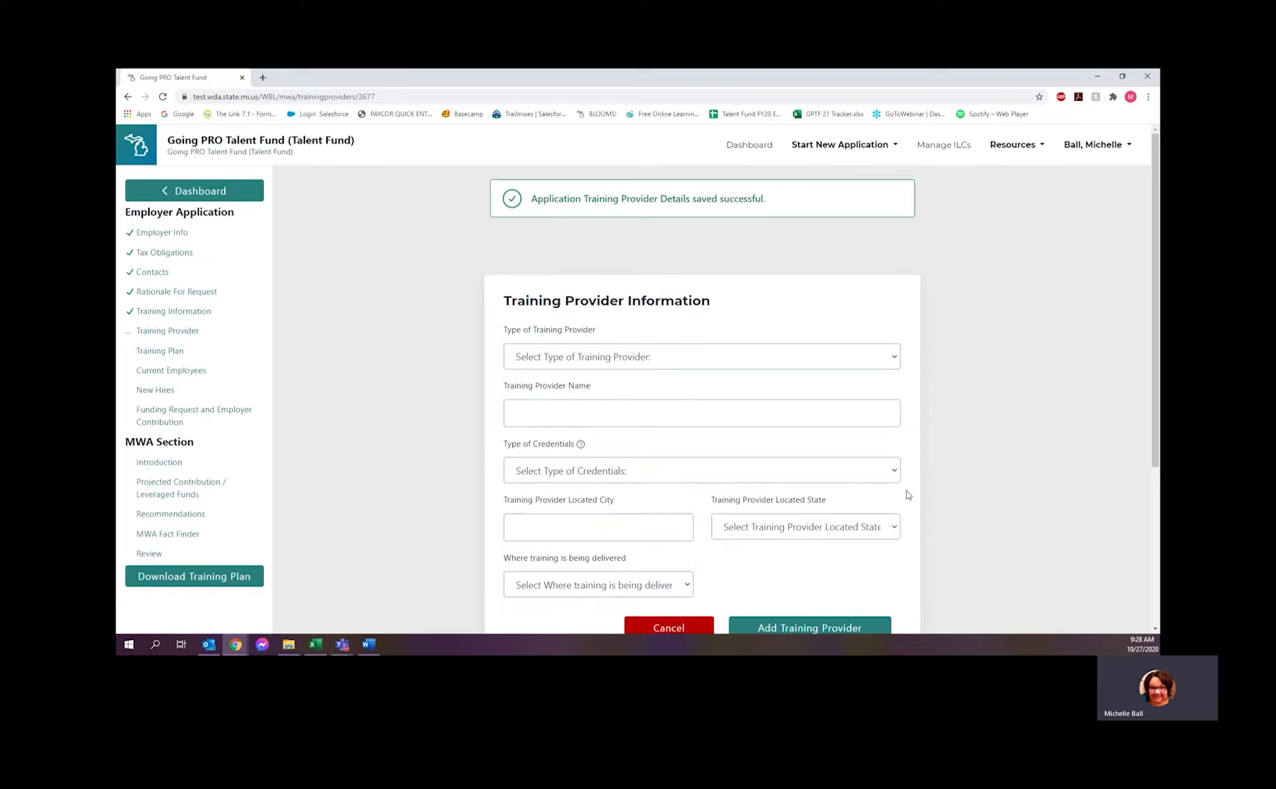
Step: Enter a second provider of type Community college named "Local Community College", with credentials "Certificate of completion - Institution of higher education"
{"action": "scroll", "coordinate": [798, 412], "scroll_direction": "down", "scroll_amount": 1}
{"action": "left_click", "coordinate": [660, 305]}
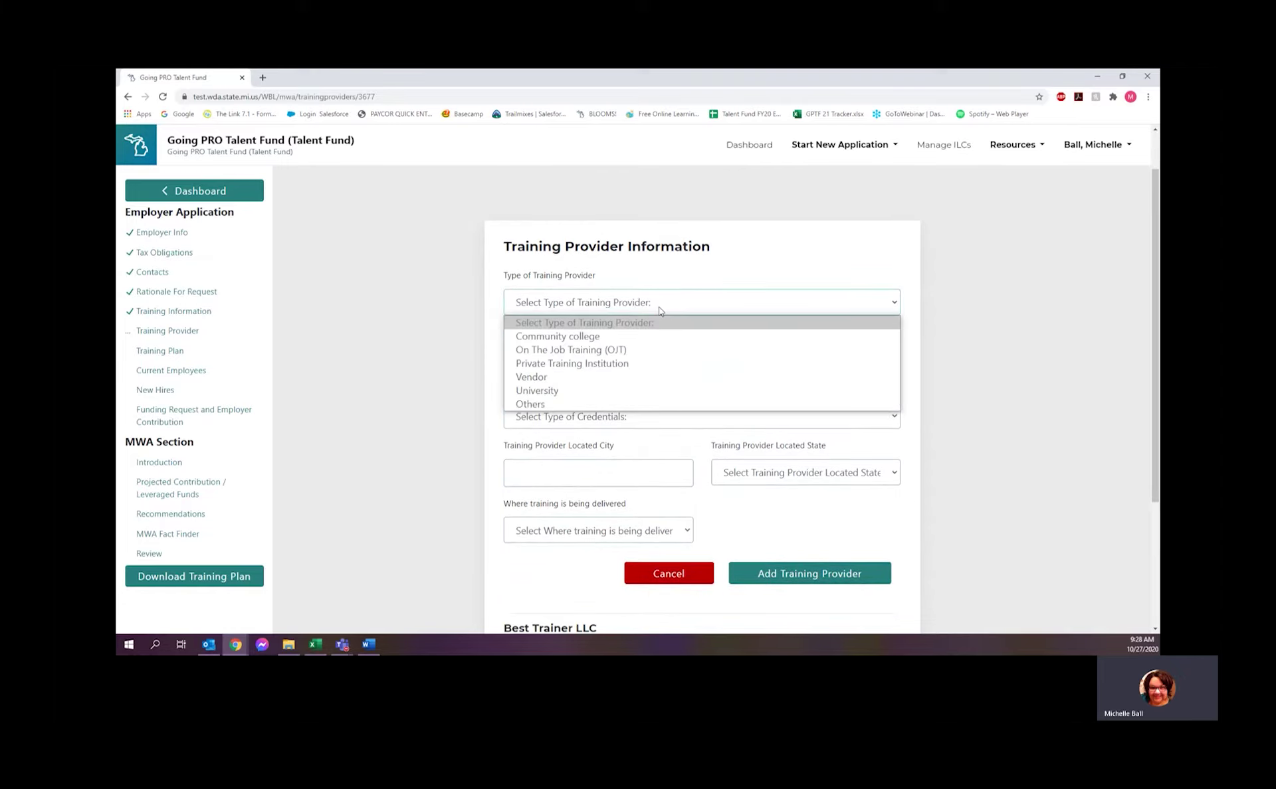
{"action": "left_click", "coordinate": [607, 337]}
{"action": "left_click", "coordinate": [586, 363]}
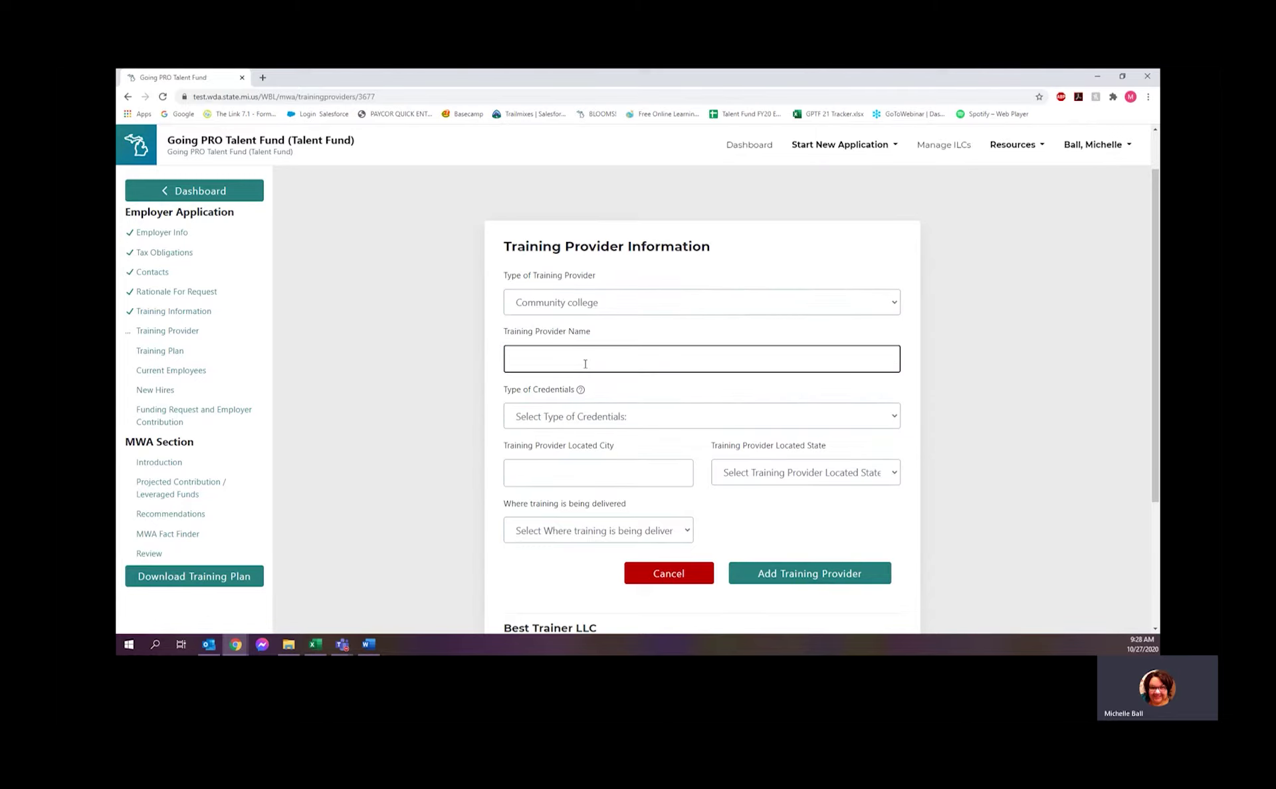
{"action": "type", "text": "Local Community College"}
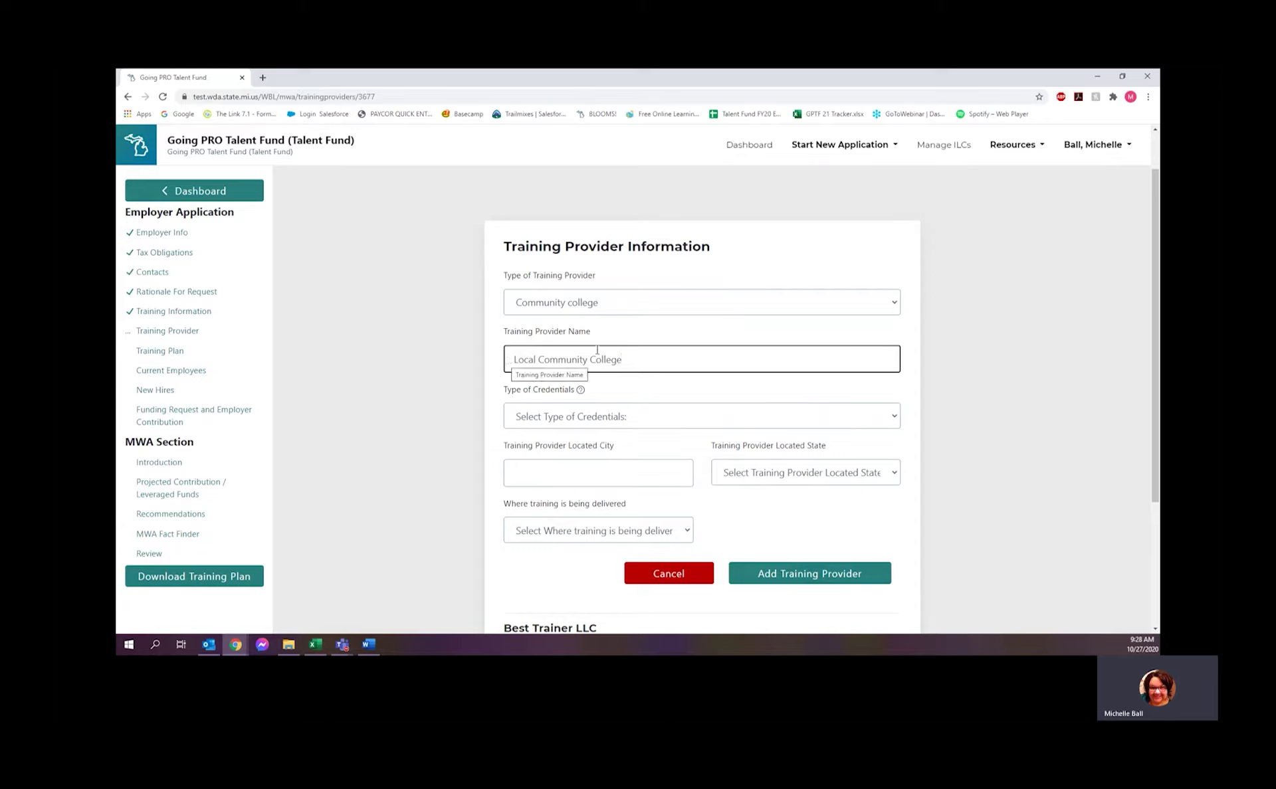
{"action": "left_click", "coordinate": [594, 420]}
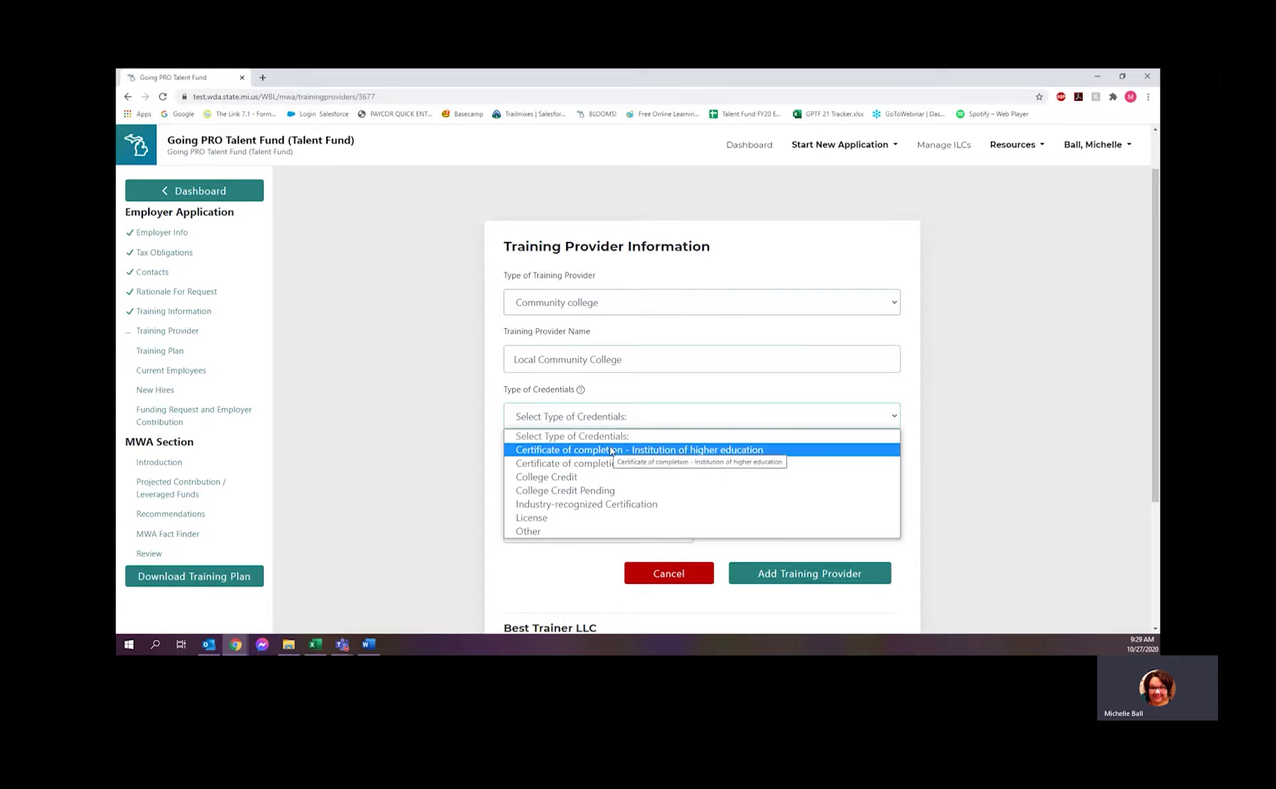
{"action": "left_click", "coordinate": [611, 452]}
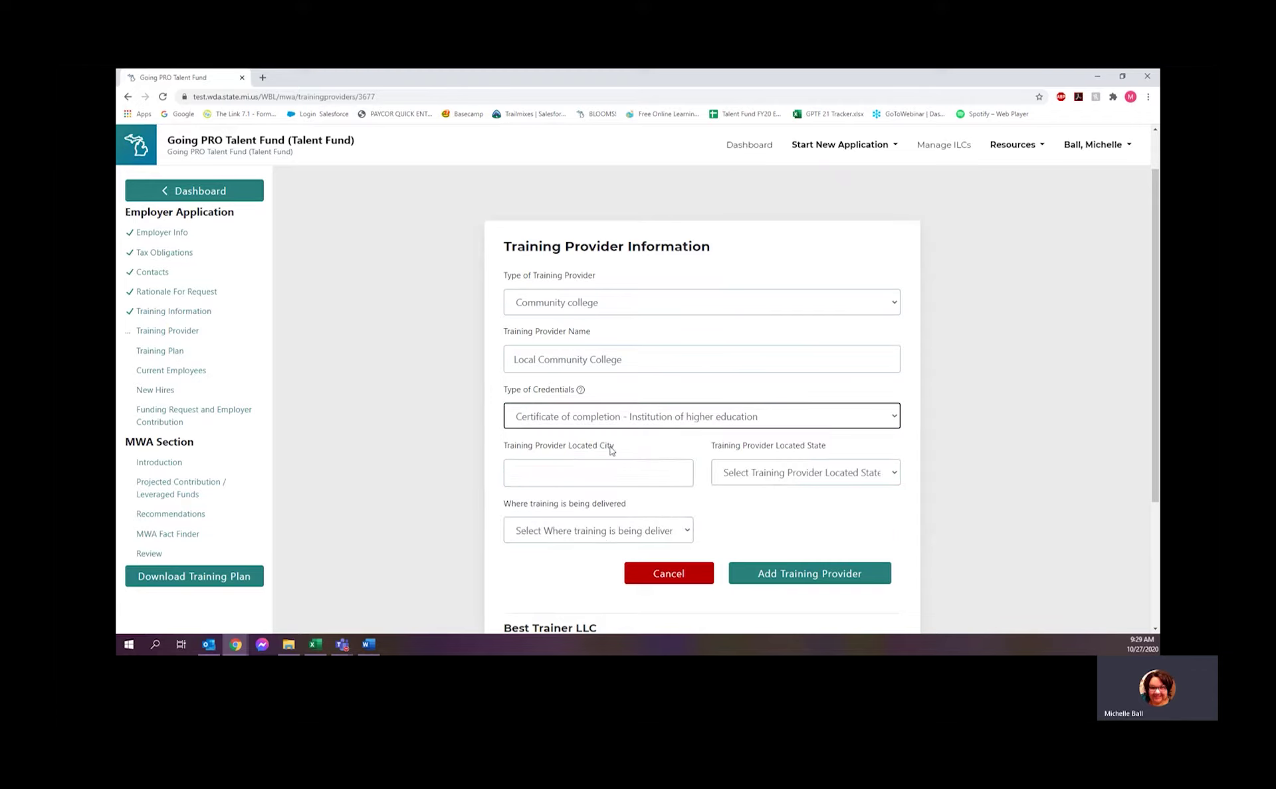
Step: Set the community college's location to Grand Rapids, Michigan, and training delivery to OnSite, and add it as a provider
{"action": "left_click", "coordinate": [591, 468]}
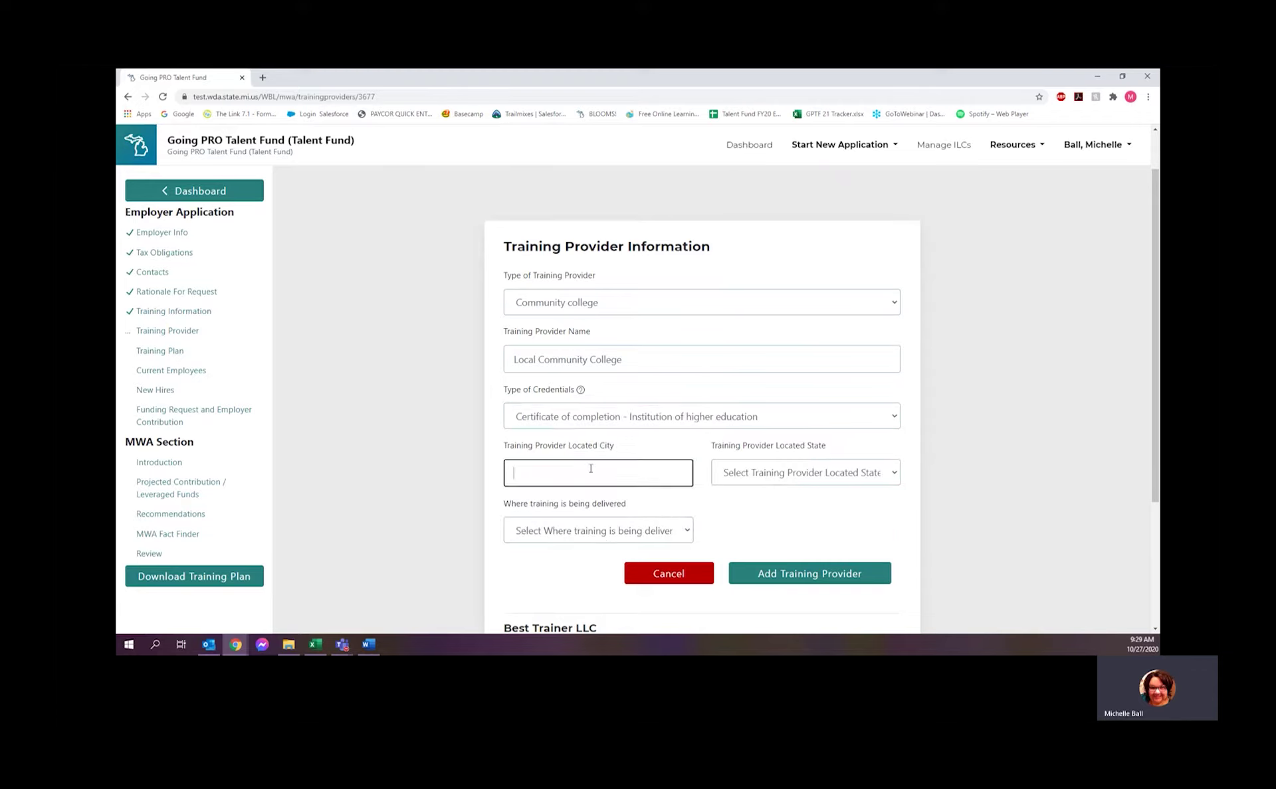
{"action": "type", "text": "Grand Rapids"}
{"action": "key", "text": "Tab"}
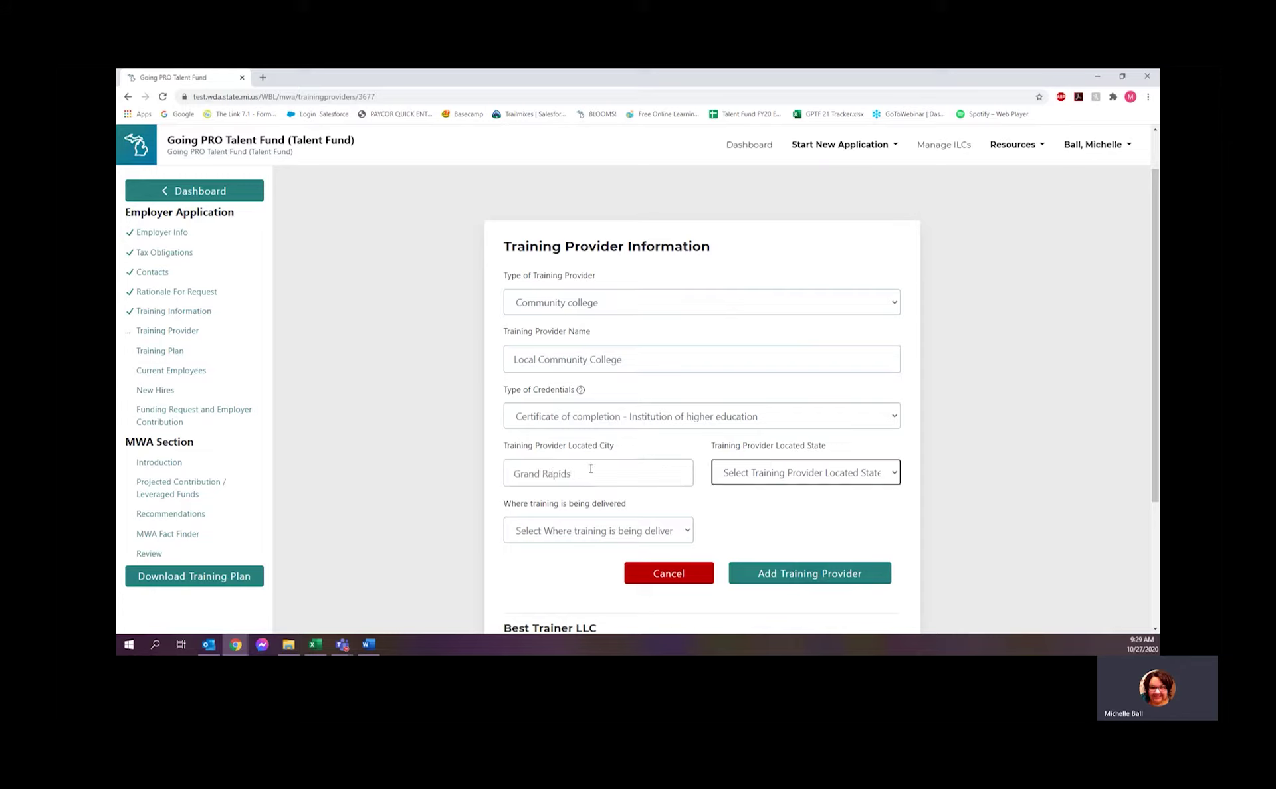
{"action": "type", "text": "mi"}
{"action": "left_click", "coordinate": [569, 531]}
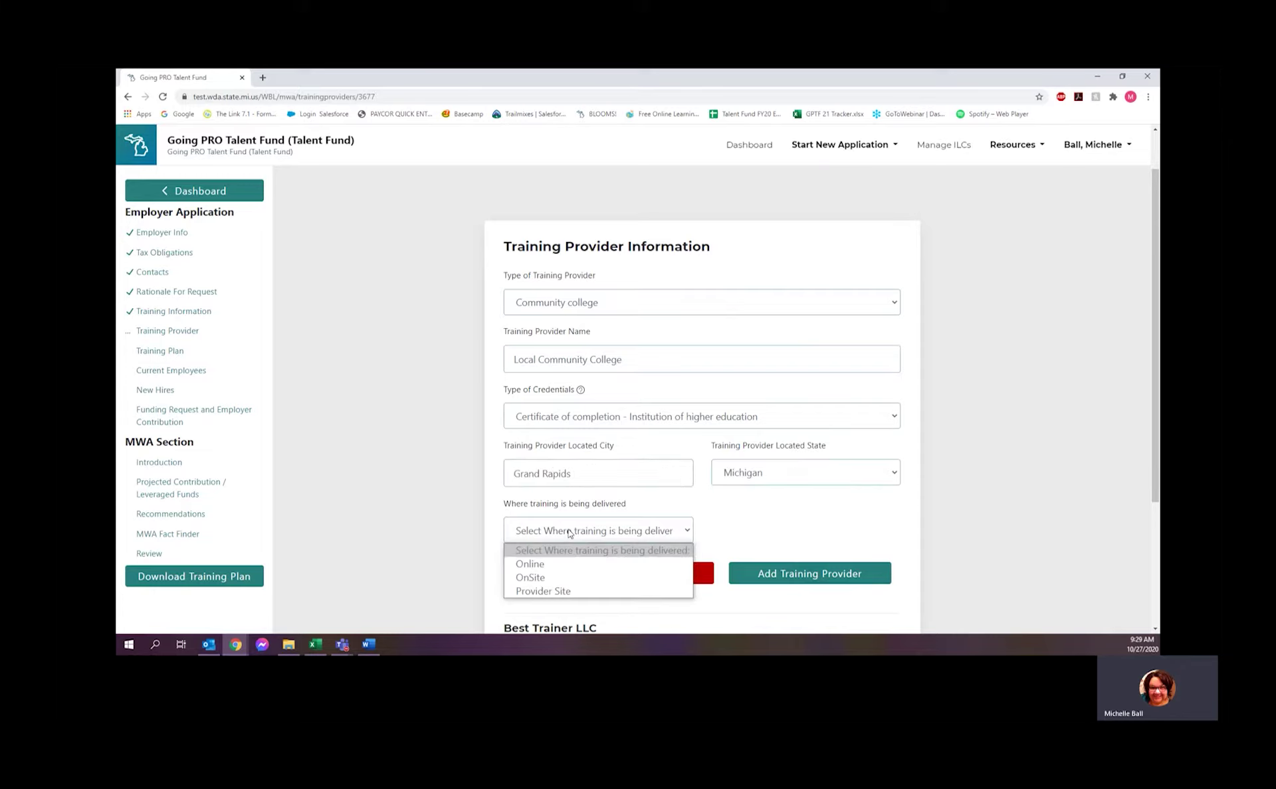
{"action": "left_click", "coordinate": [562, 578]}
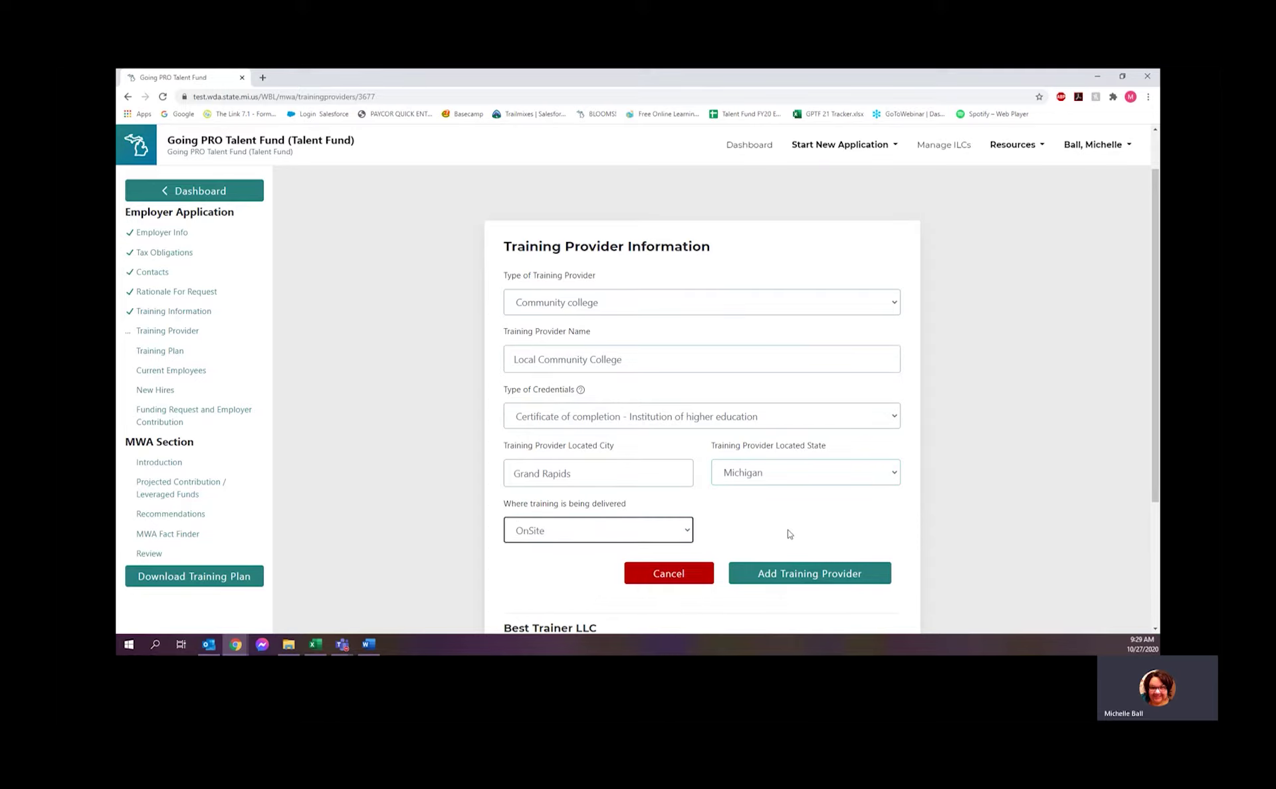
{"action": "left_click", "coordinate": [805, 576]}
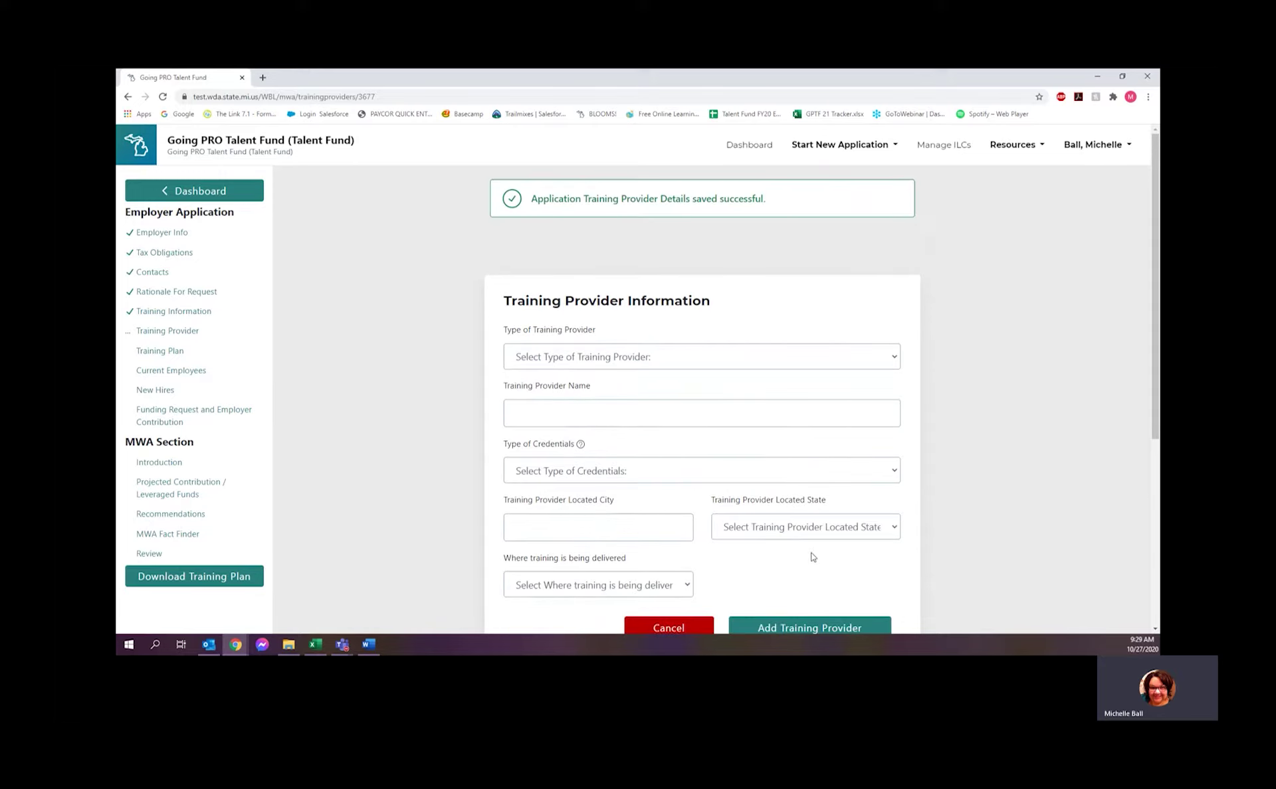
Step: Add an On The Job Training (OJT) provider to the application using its prefilled details
{"action": "left_click", "coordinate": [645, 361]}
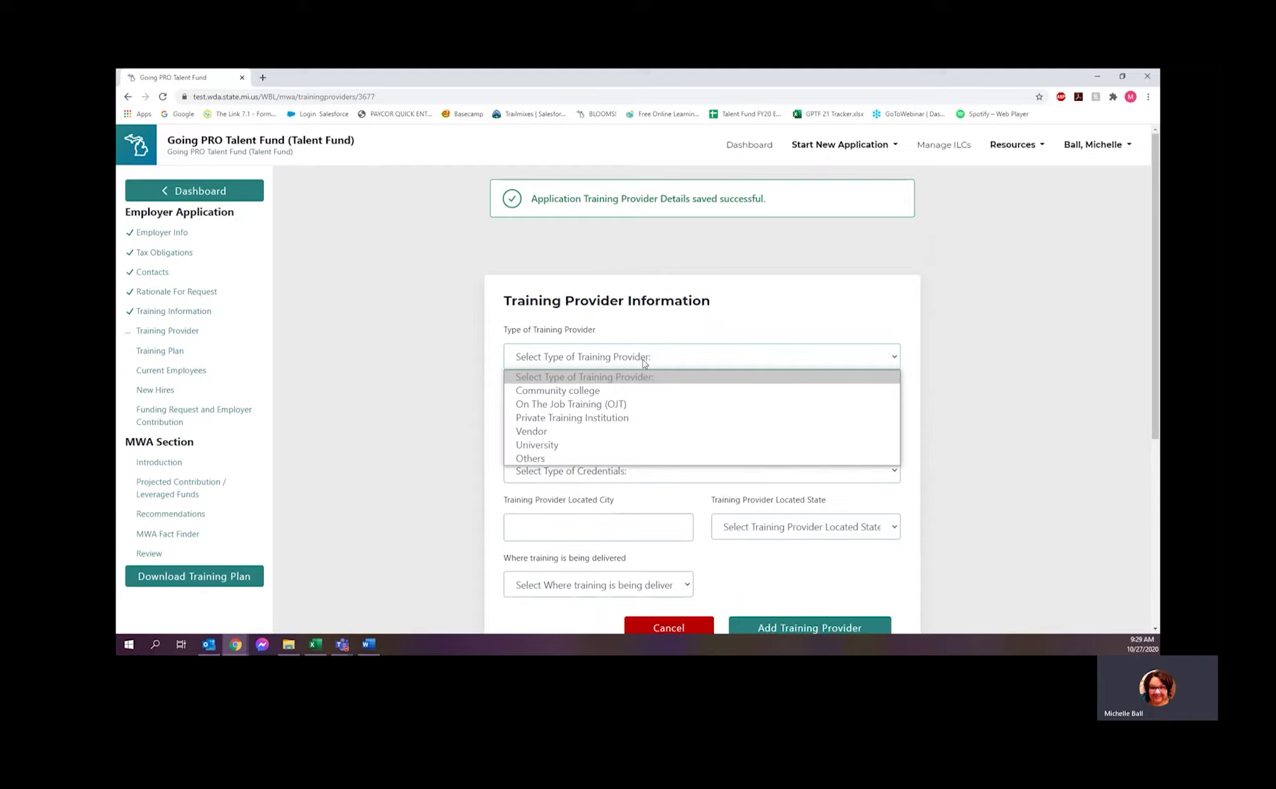
{"action": "left_click", "coordinate": [618, 404]}
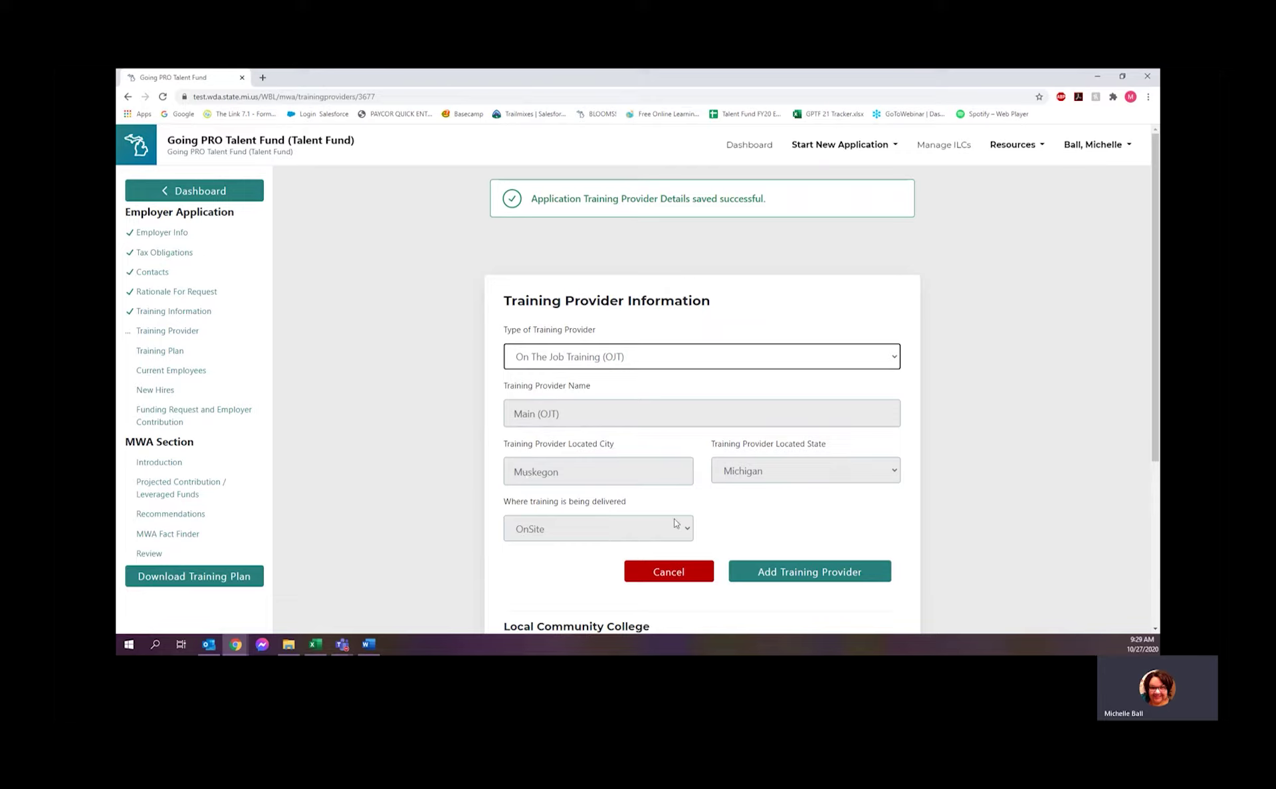
{"action": "scroll", "coordinate": [843, 508], "scroll_direction": "down", "scroll_amount": 1}
{"action": "scroll", "coordinate": [848, 501], "scroll_direction": "down", "scroll_amount": 1}
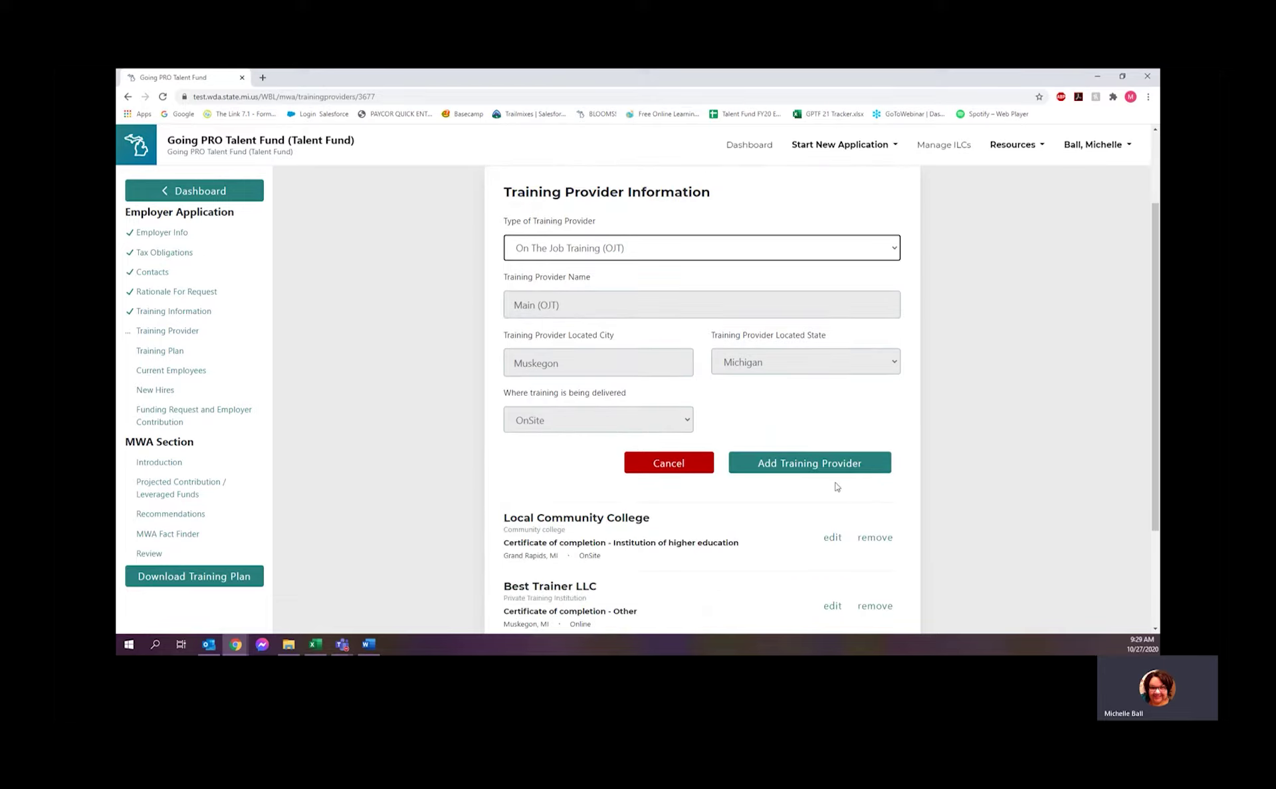
{"action": "left_click", "coordinate": [810, 465]}
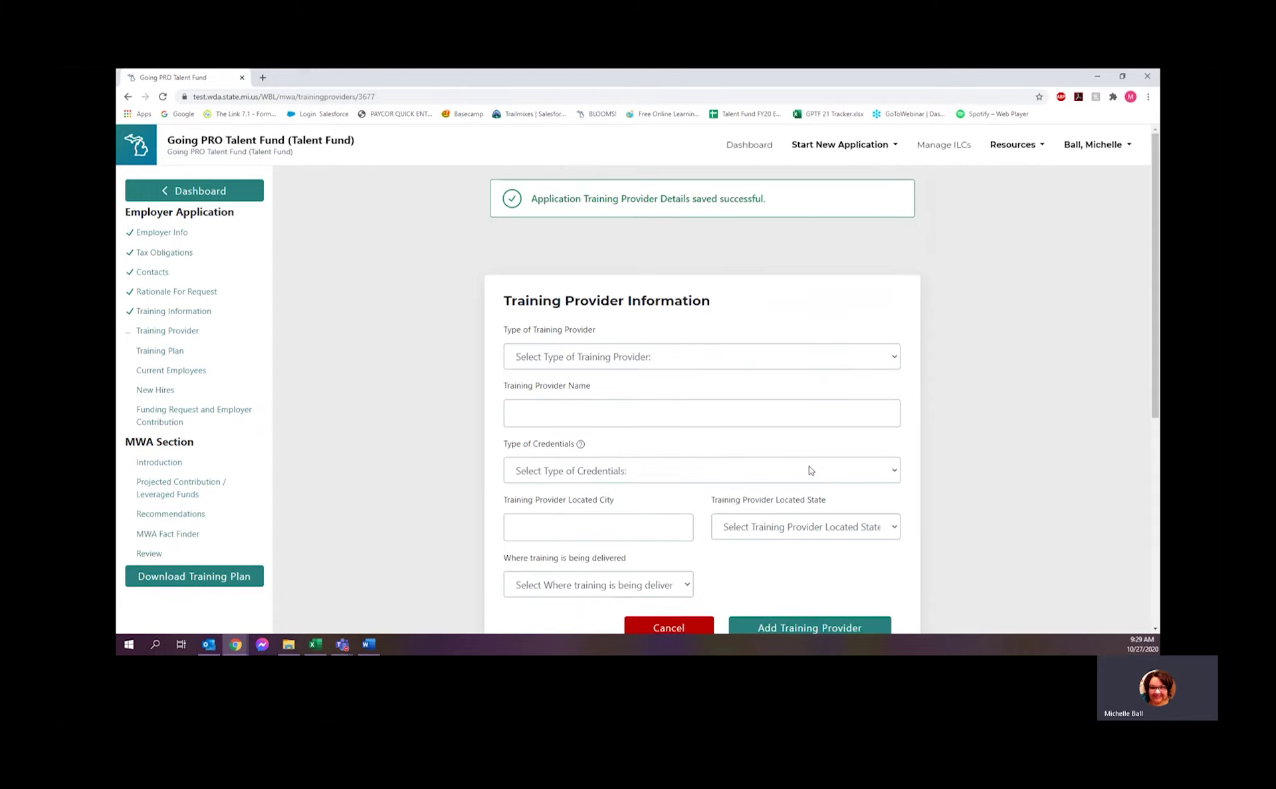
Step: Check the added providers and the remaining provider types, and save the section to continue to the Training Plan
{"action": "scroll", "coordinate": [921, 424], "scroll_direction": "down", "scroll_amount": 4}
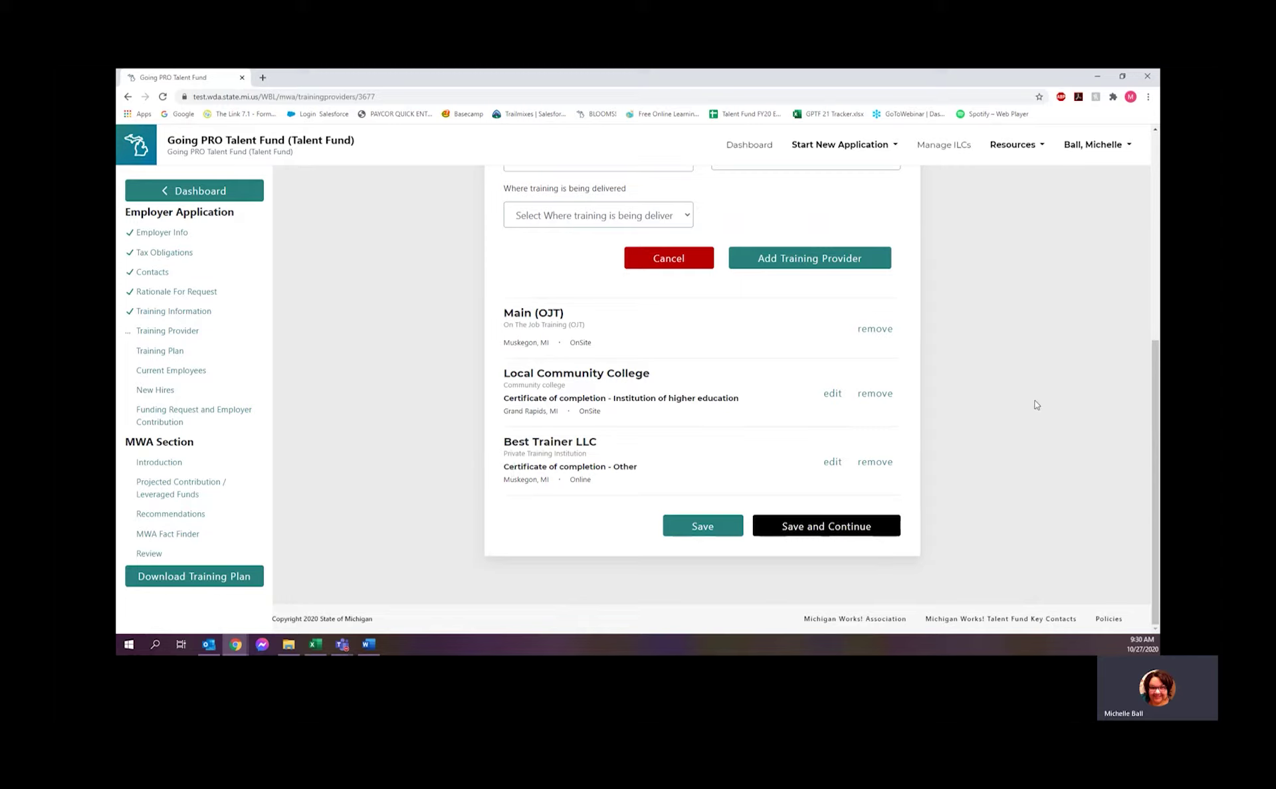
{"action": "scroll", "coordinate": [1034, 404], "scroll_direction": "up", "scroll_amount": 4}
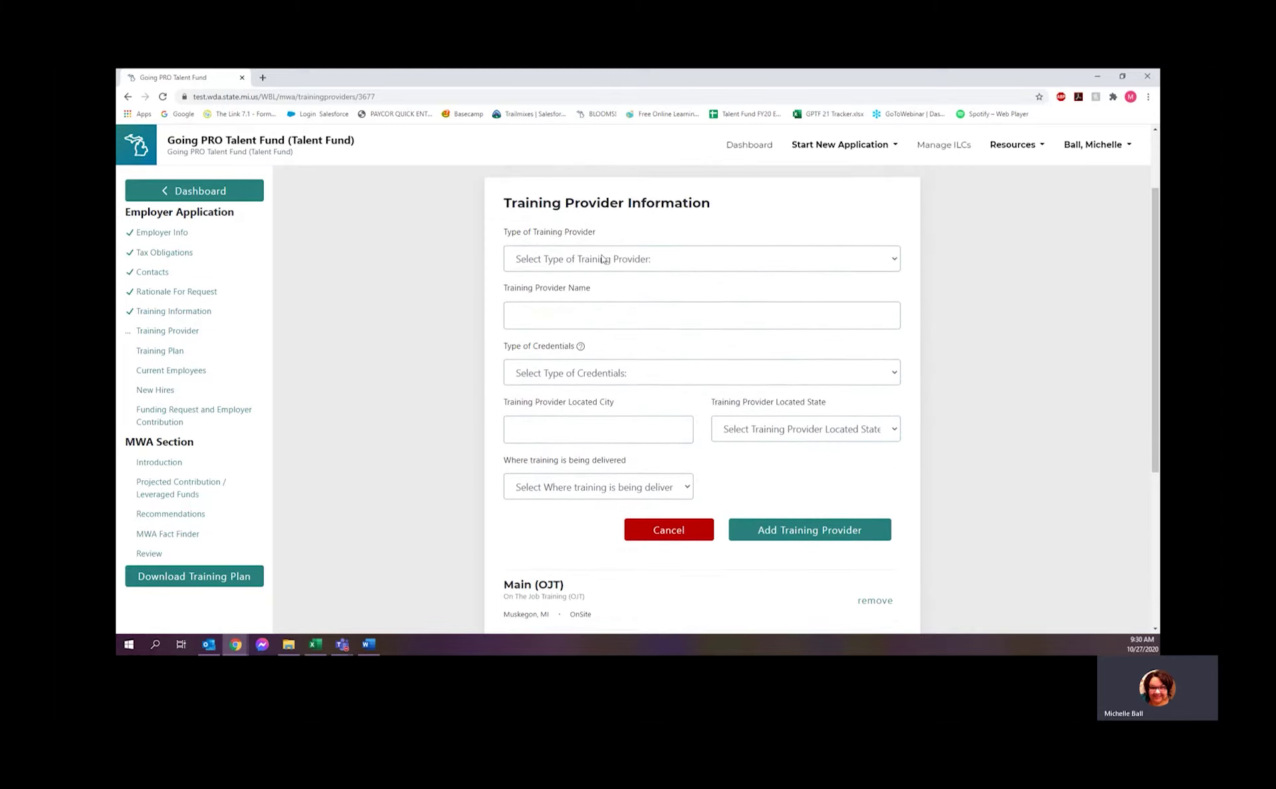
{"action": "left_click", "coordinate": [600, 260]}
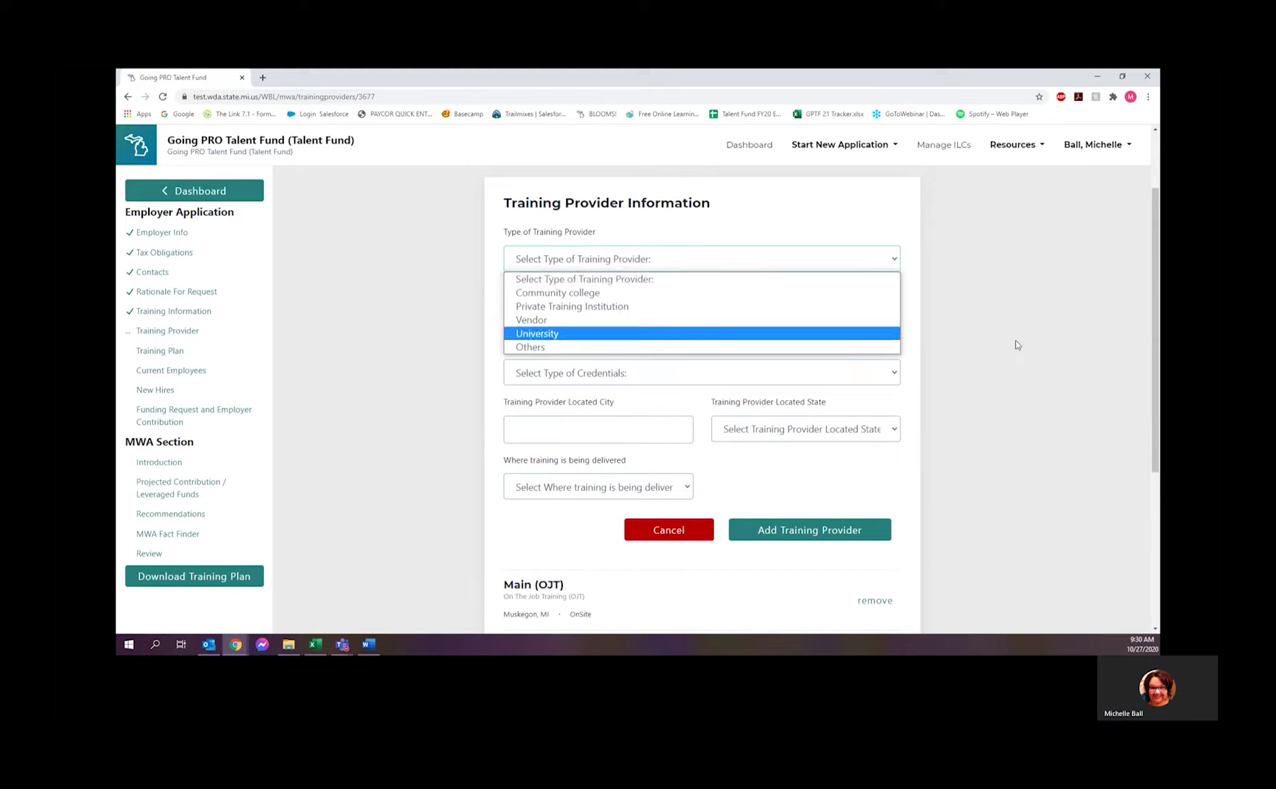
{"action": "left_click", "coordinate": [1014, 380]}
{"action": "scroll", "coordinate": [1014, 380], "scroll_direction": "down", "scroll_amount": 3}
{"action": "scroll", "coordinate": [1018, 437], "scroll_direction": "down", "scroll_amount": 2}
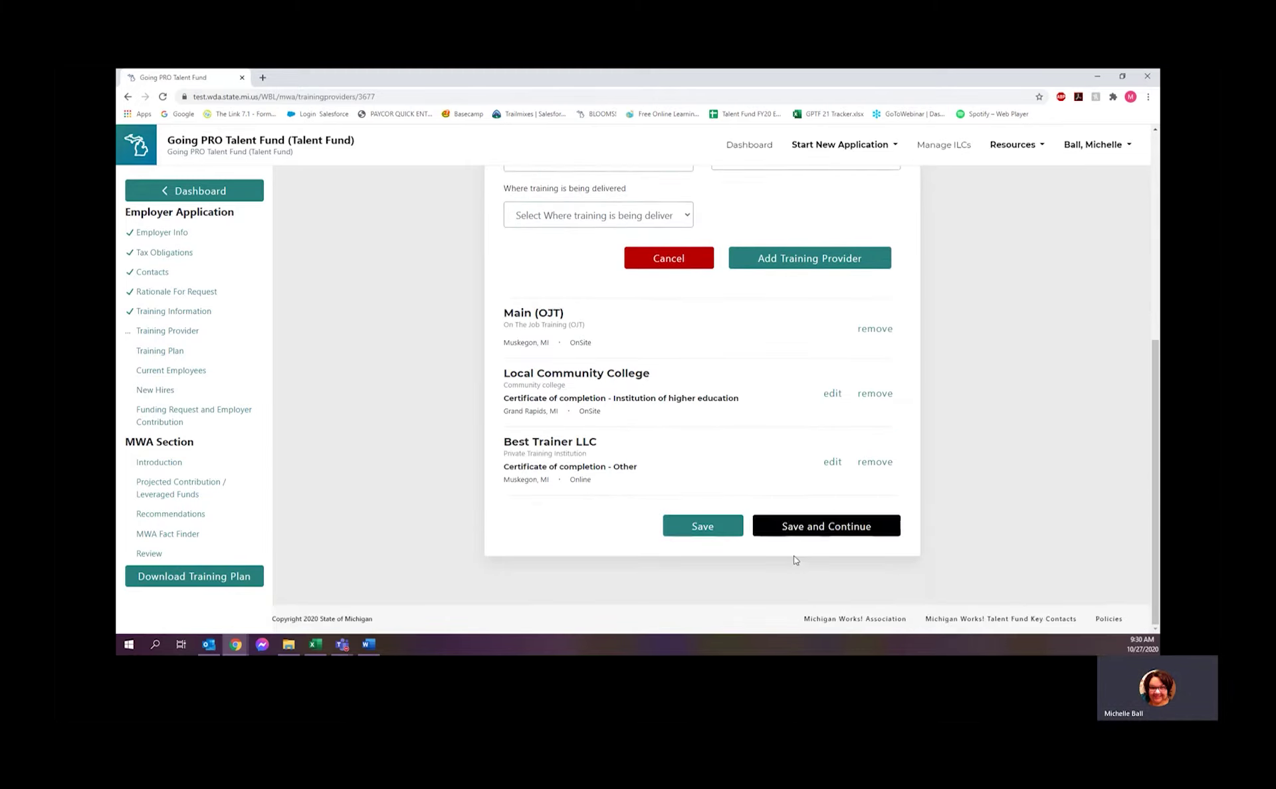
{"action": "left_click", "coordinate": [822, 527]}
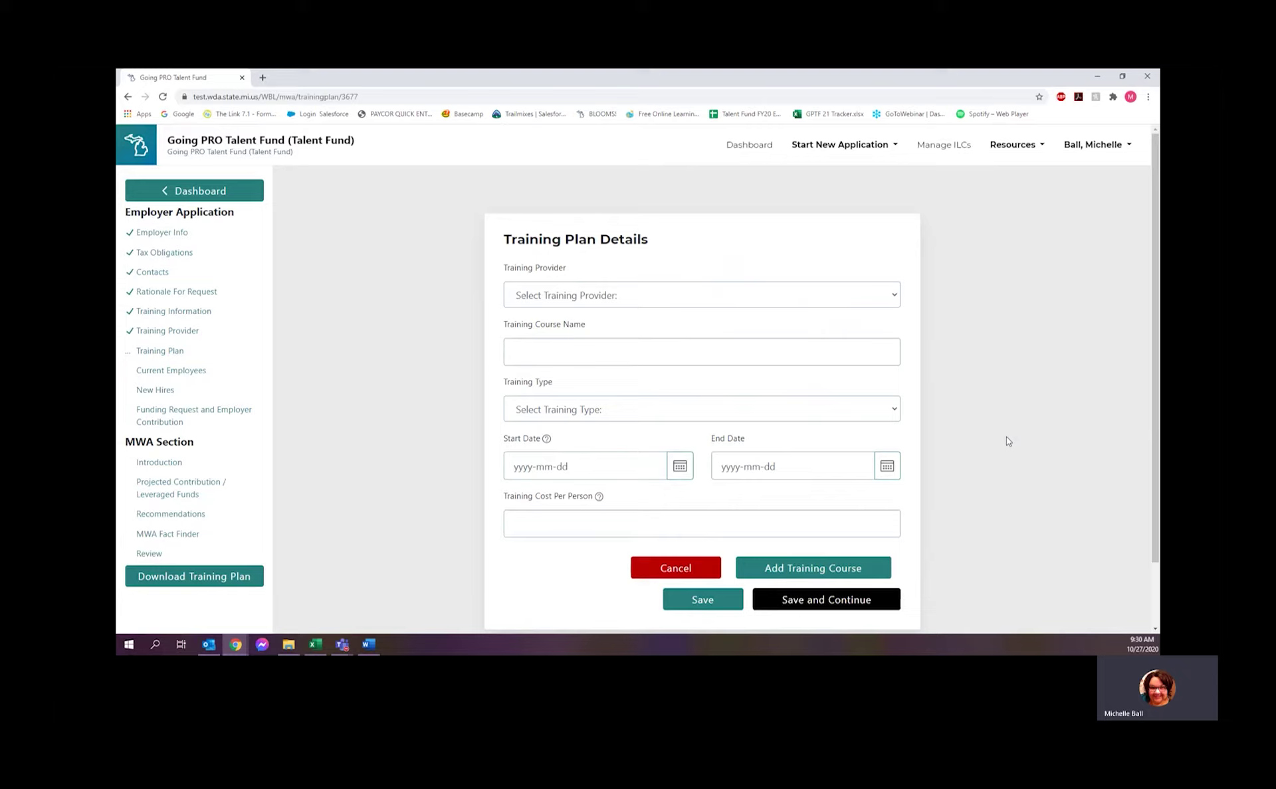
Step: Switch to the Excel training plan workbook and review its current and new employee sections, leaving it in a reduced window over the browser
{"action": "key", "text": "alt+Tab"}
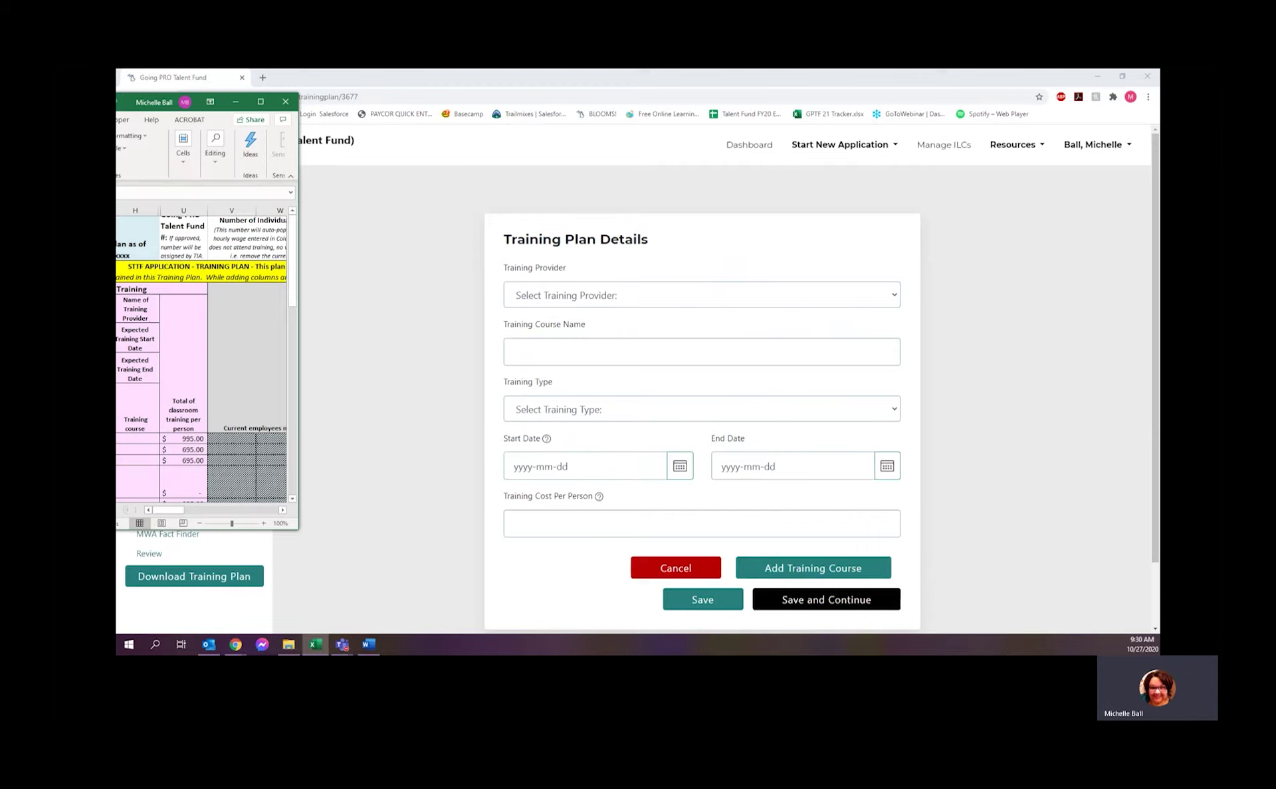
{"action": "left_click_drag", "start_coordinate": [58, 109], "coordinate": [480, 91]}
{"action": "left_click", "coordinate": [684, 90]}
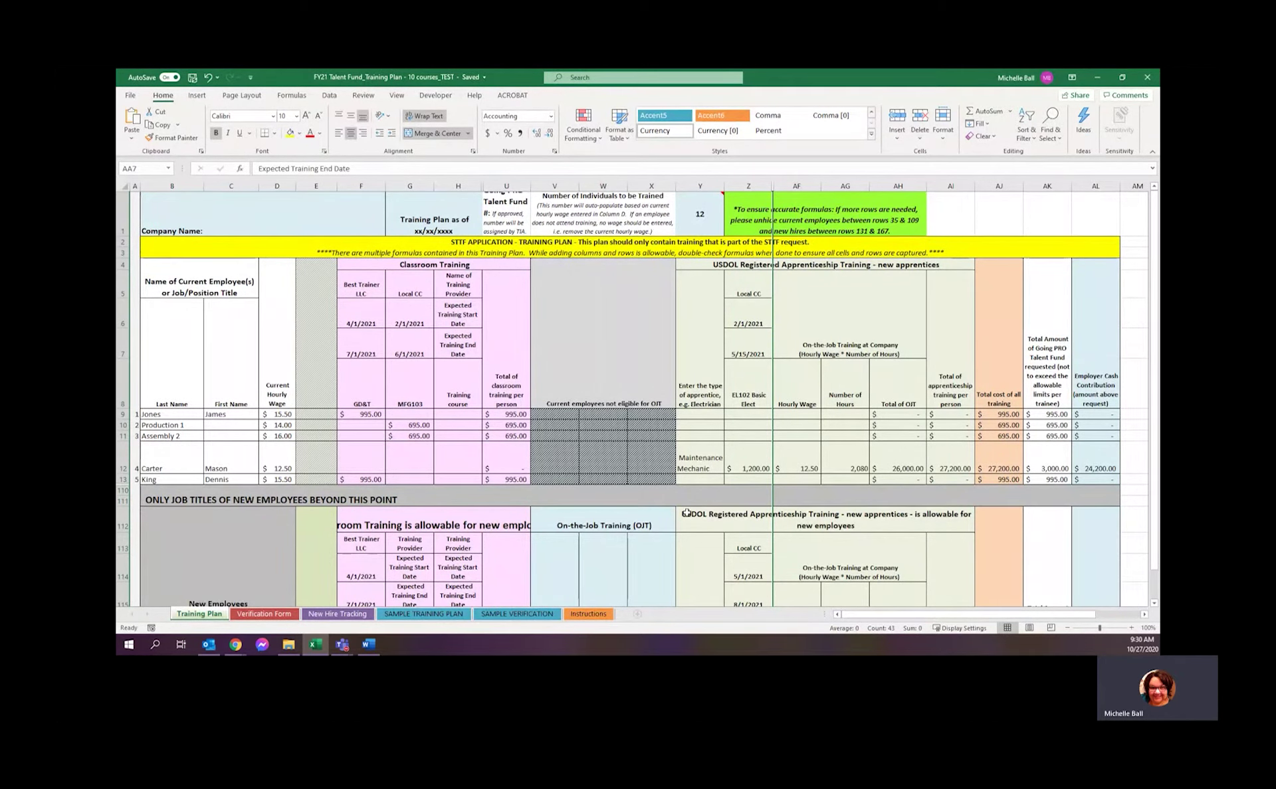
{"action": "scroll", "coordinate": [687, 512], "scroll_direction": "down", "scroll_amount": 2}
{"action": "scroll", "coordinate": [694, 508], "scroll_direction": "down", "scroll_amount": 4}
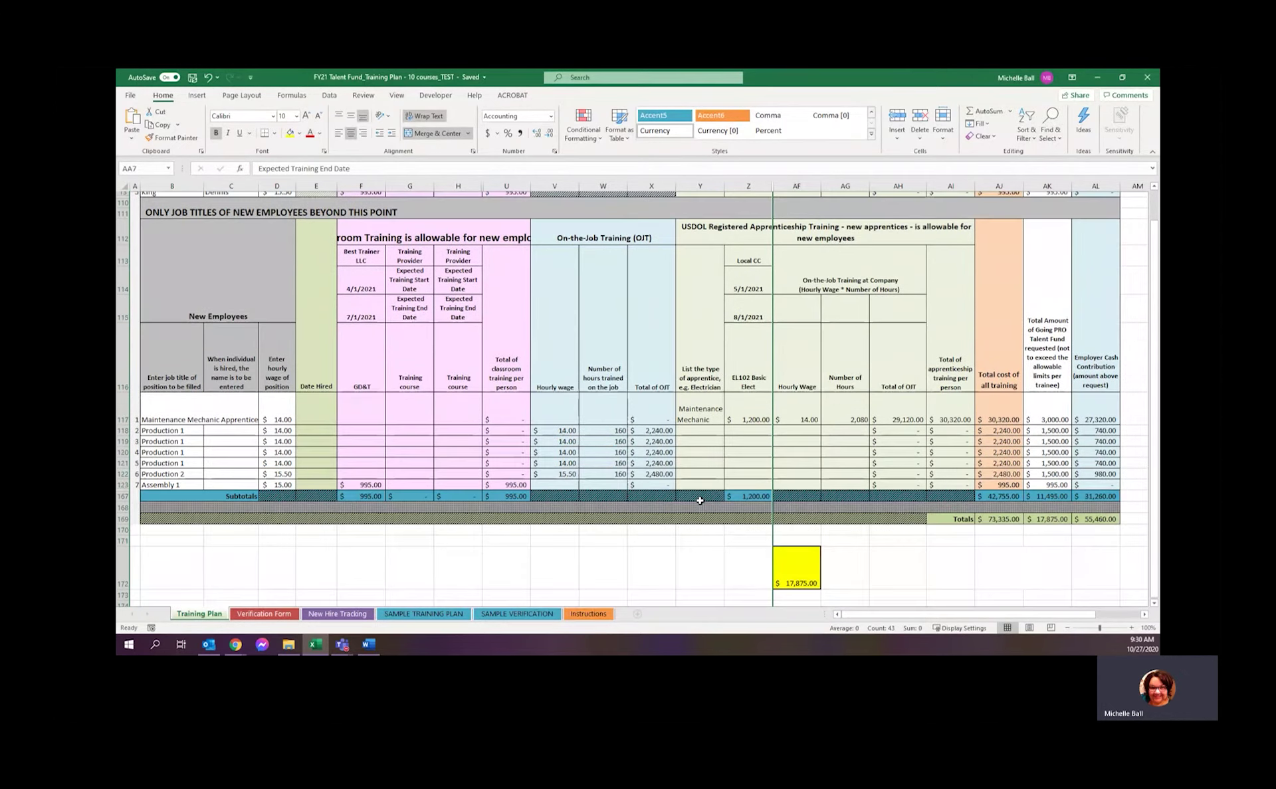
{"action": "scroll", "coordinate": [694, 508], "scroll_direction": "up", "scroll_amount": 4}
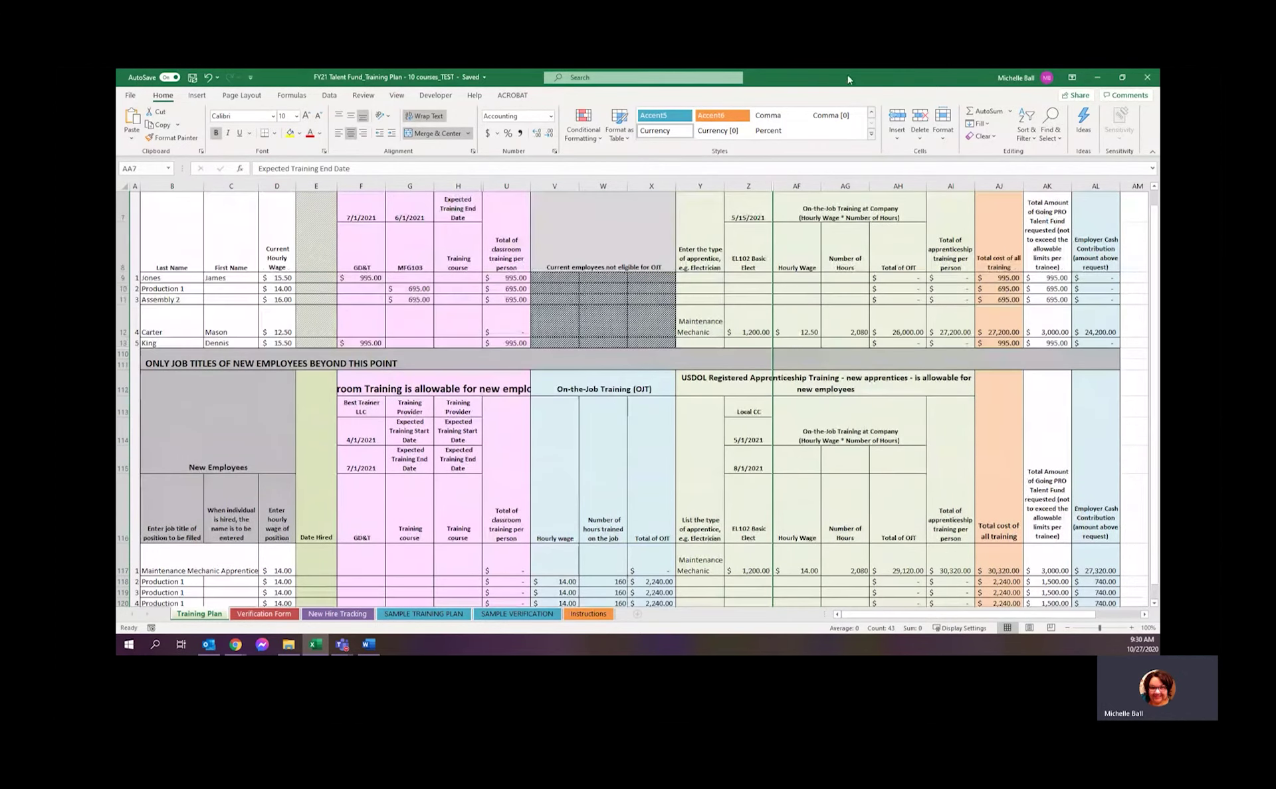
{"action": "double_click", "coordinate": [847, 80]}
{"action": "left_click_drag", "start_coordinate": [847, 80], "coordinate": [680, 122]}
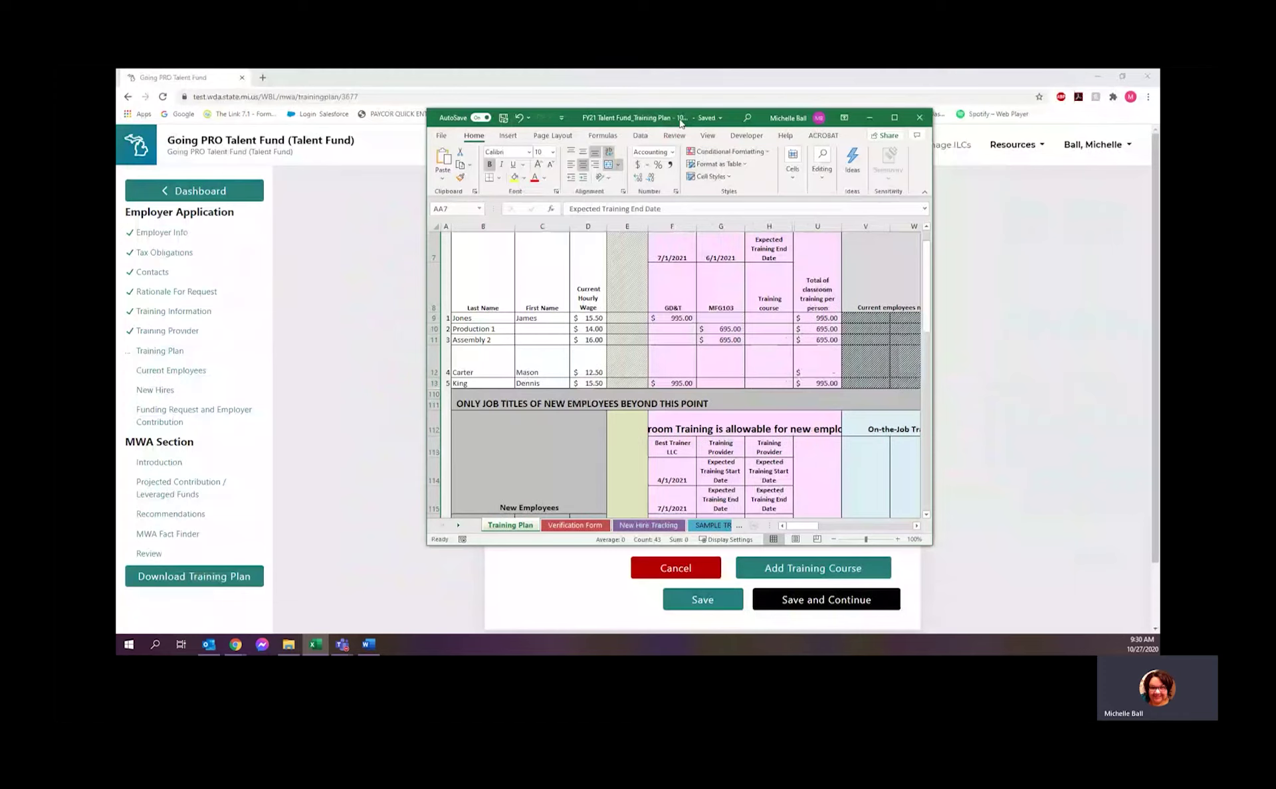
Step: Return to the browser application and choose Best Trainer LLC as the training provider for the first course
{"action": "key", "text": "alt+Tab"}
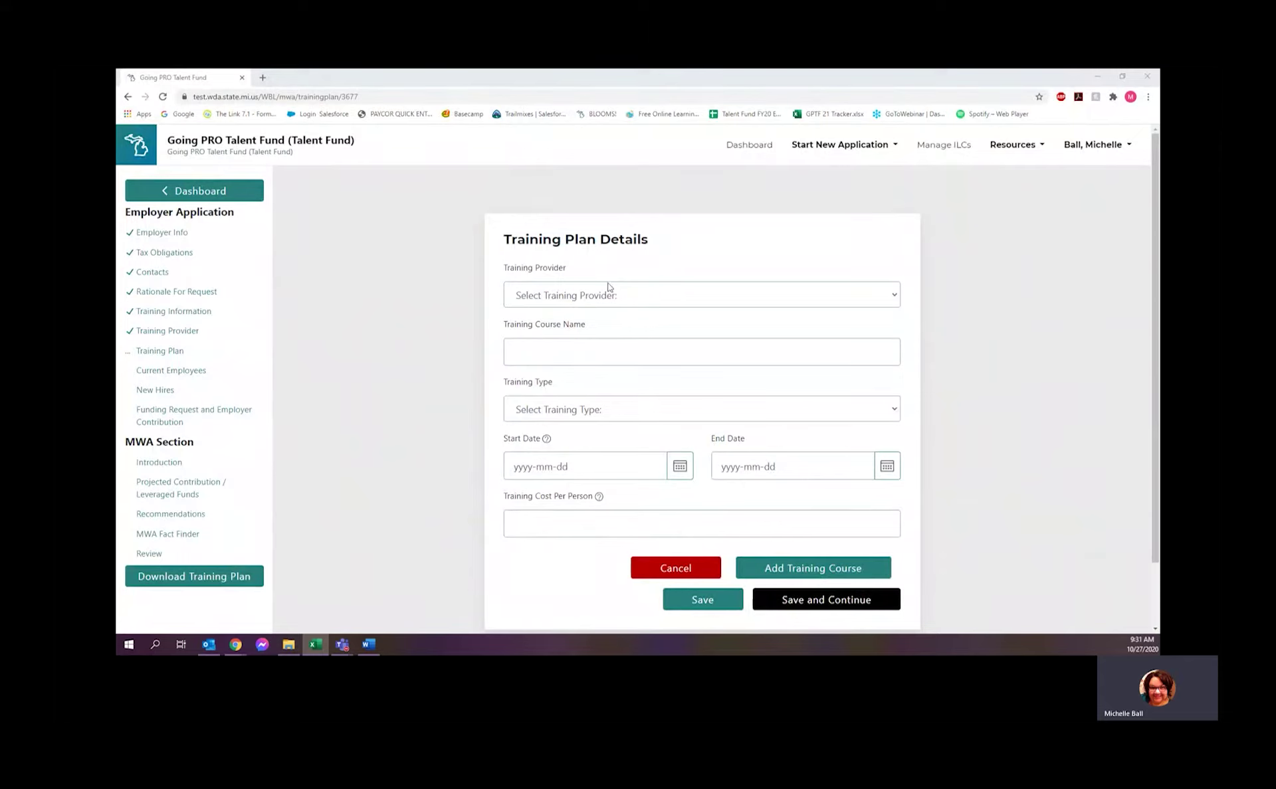
{"action": "left_click", "coordinate": [583, 302]}
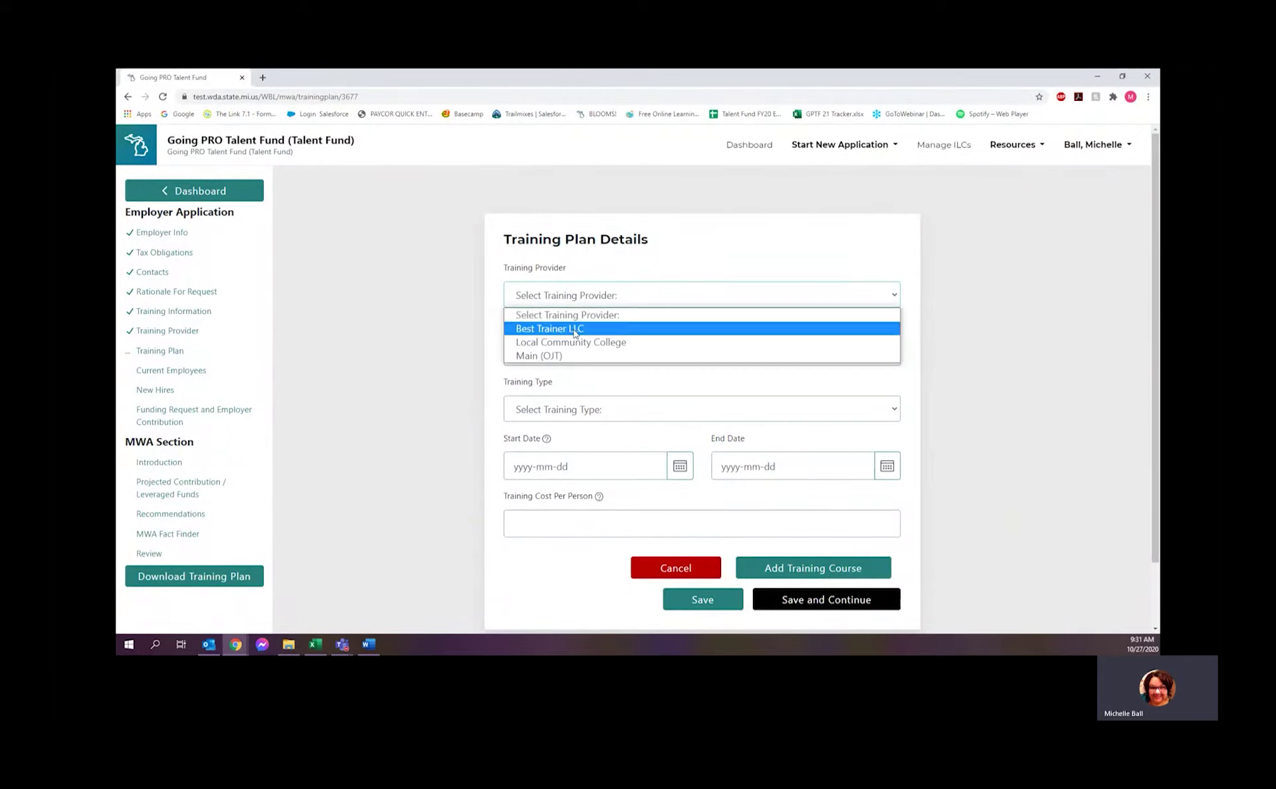
{"action": "left_click", "coordinate": [573, 328]}
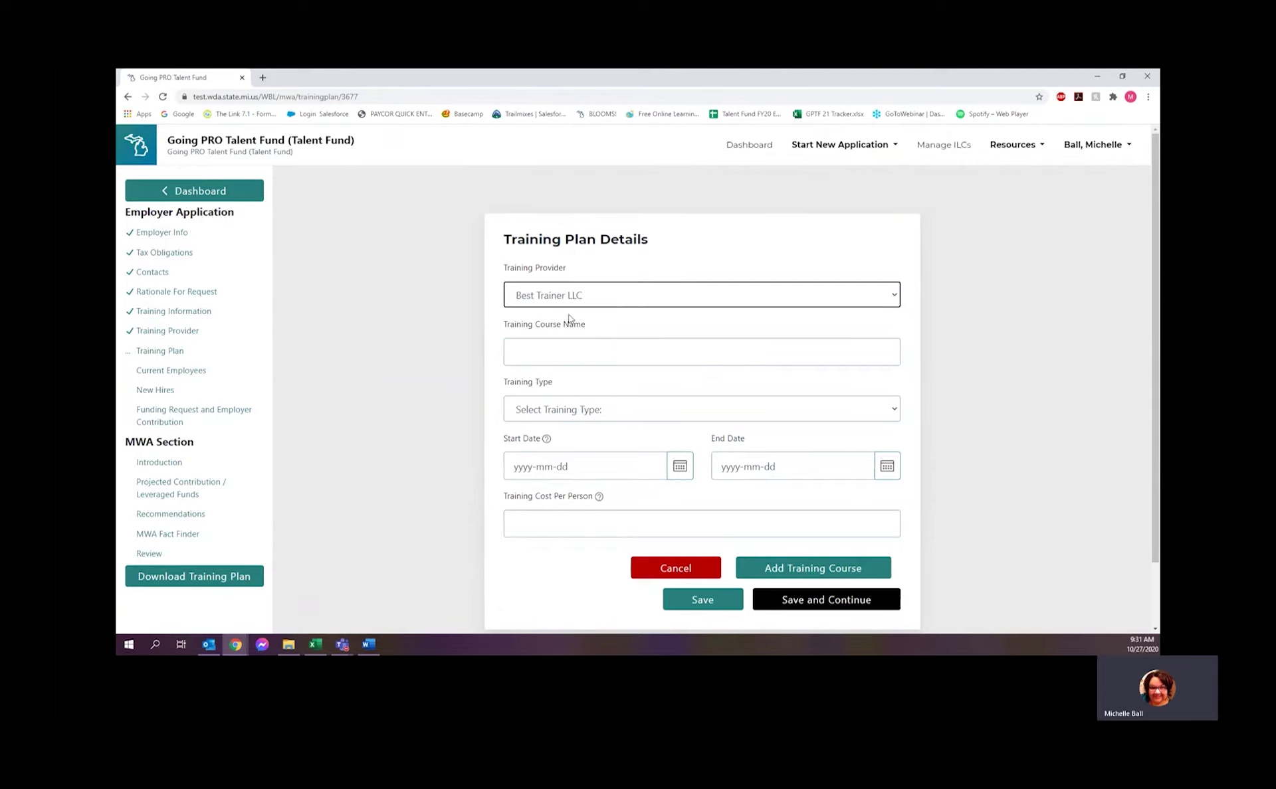
Step: Check Best Trainer LLC's GD&T course name, dates and cost in the Excel training plan, and return to the application form
{"action": "key", "text": "alt+Tab"}
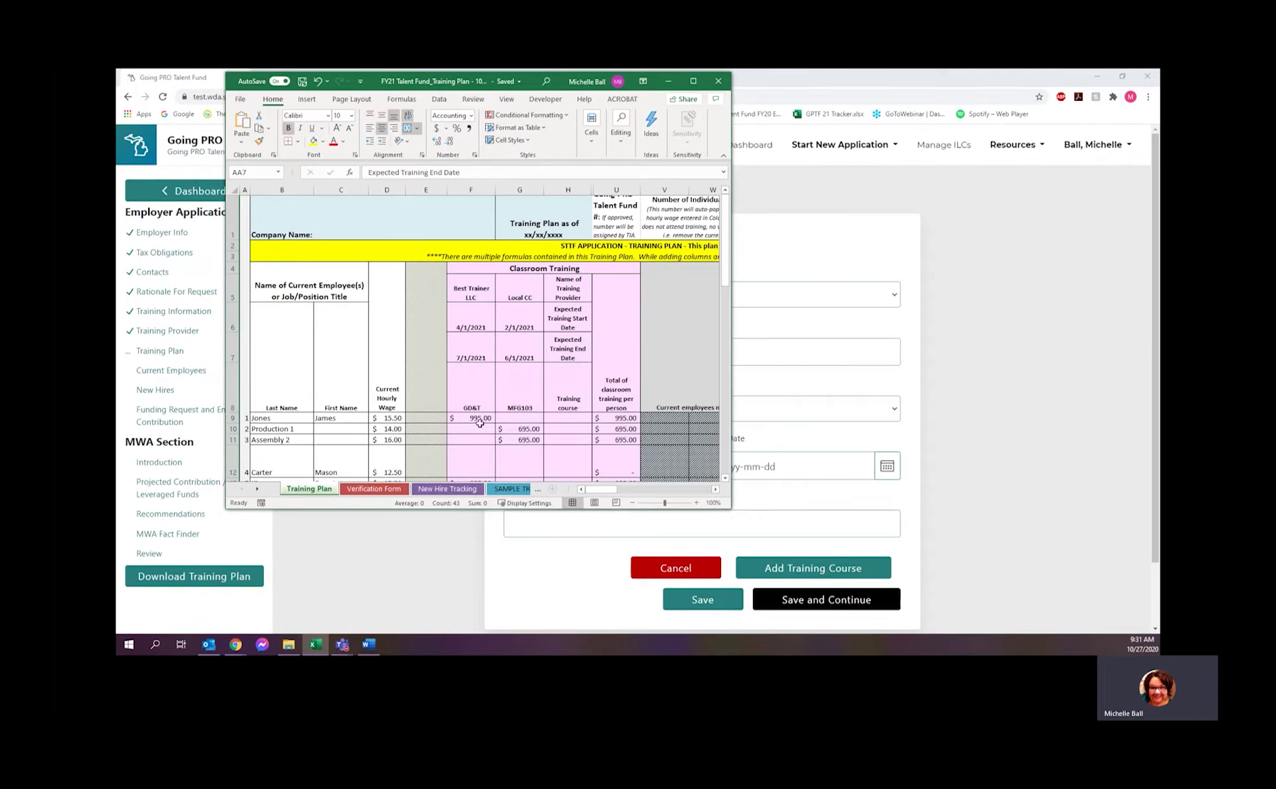
{"action": "left_click", "coordinate": [694, 81]}
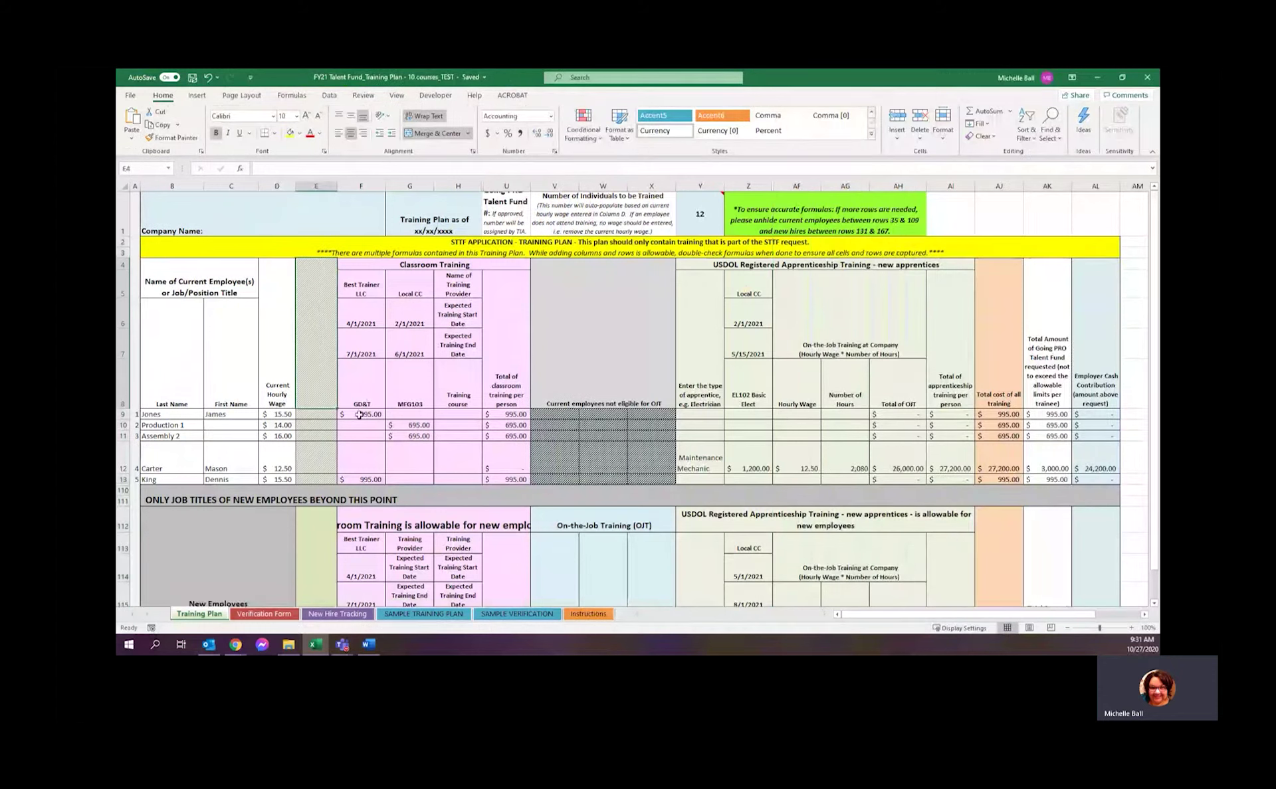
{"action": "left_click", "coordinate": [359, 405]}
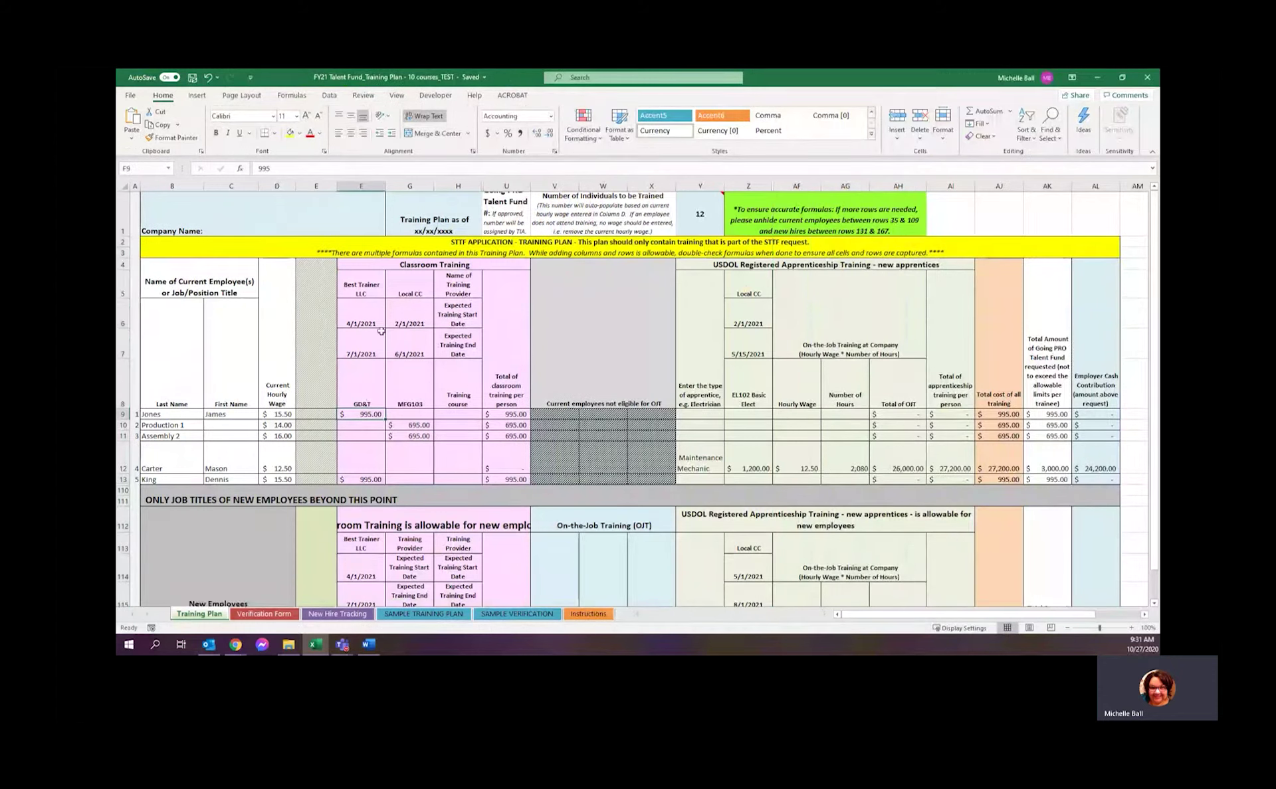
{"action": "left_click", "coordinate": [359, 414]}
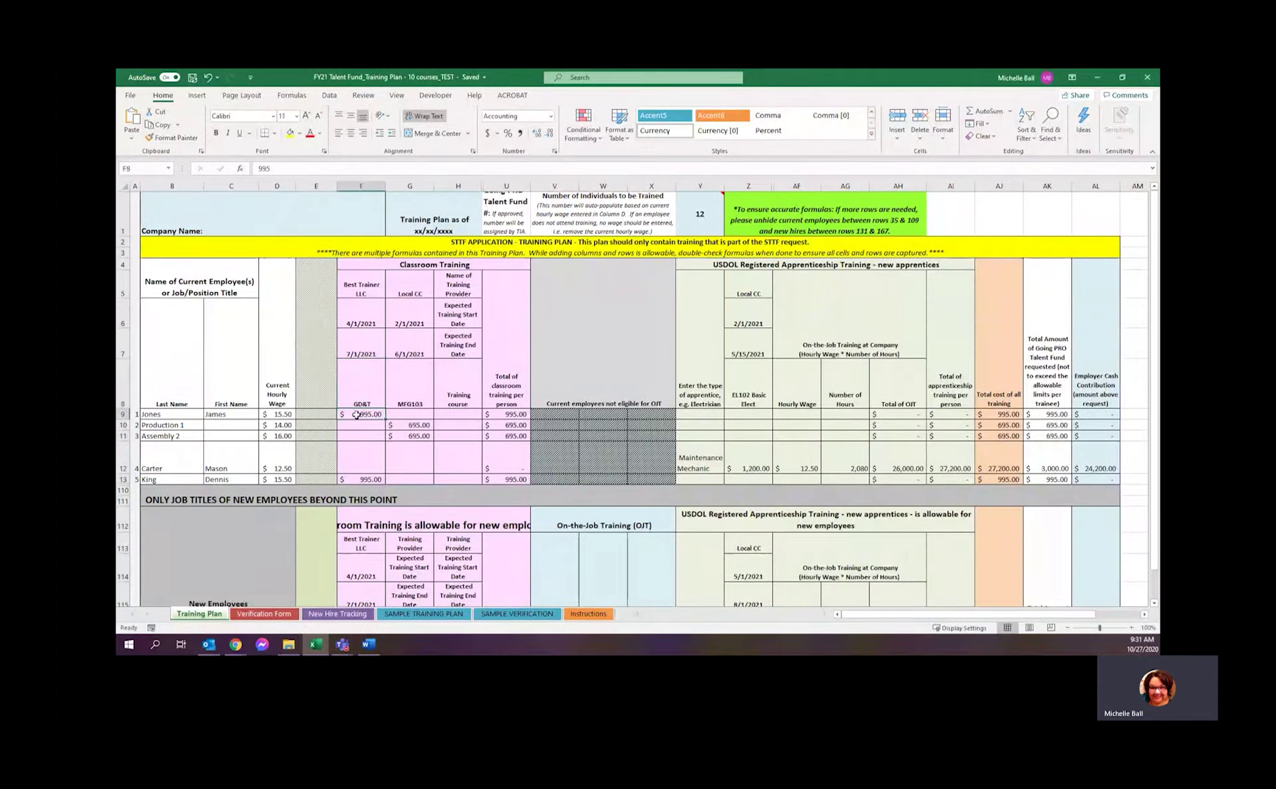
{"action": "left_click", "coordinate": [1101, 77]}
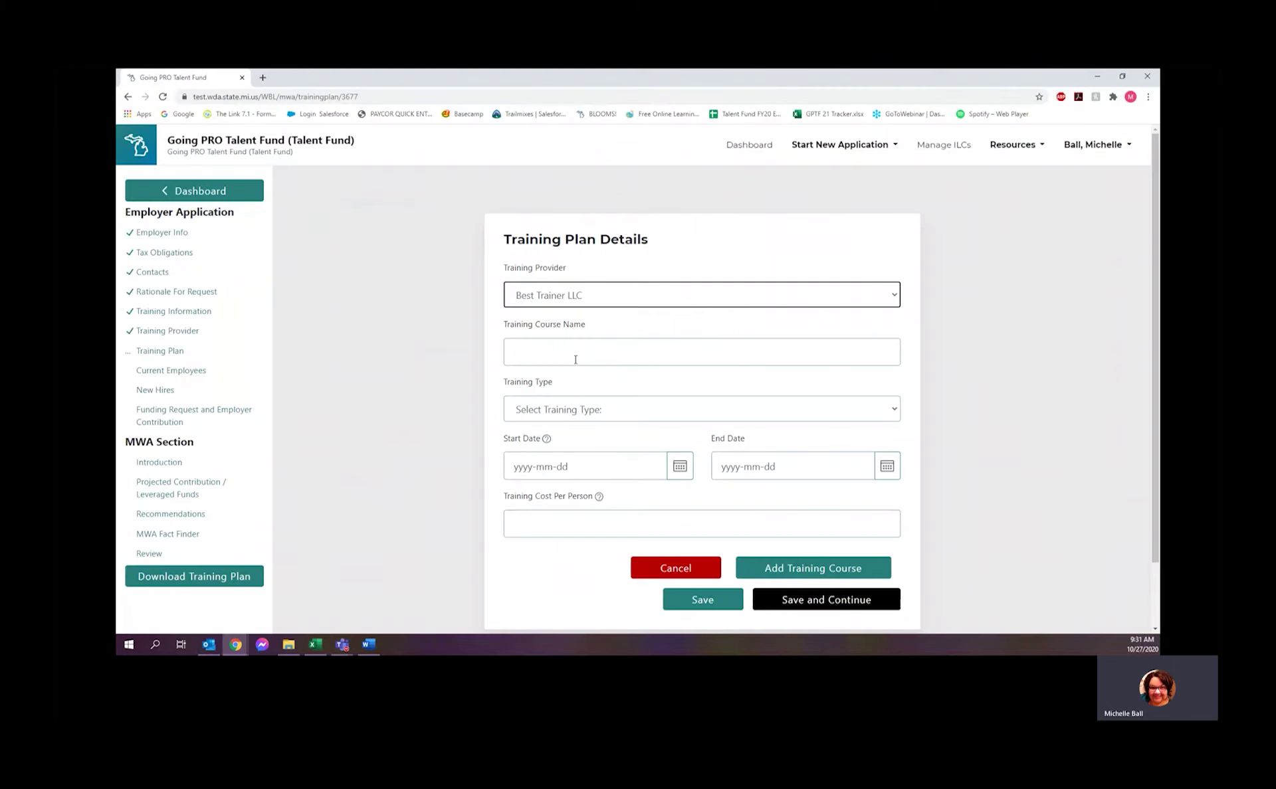
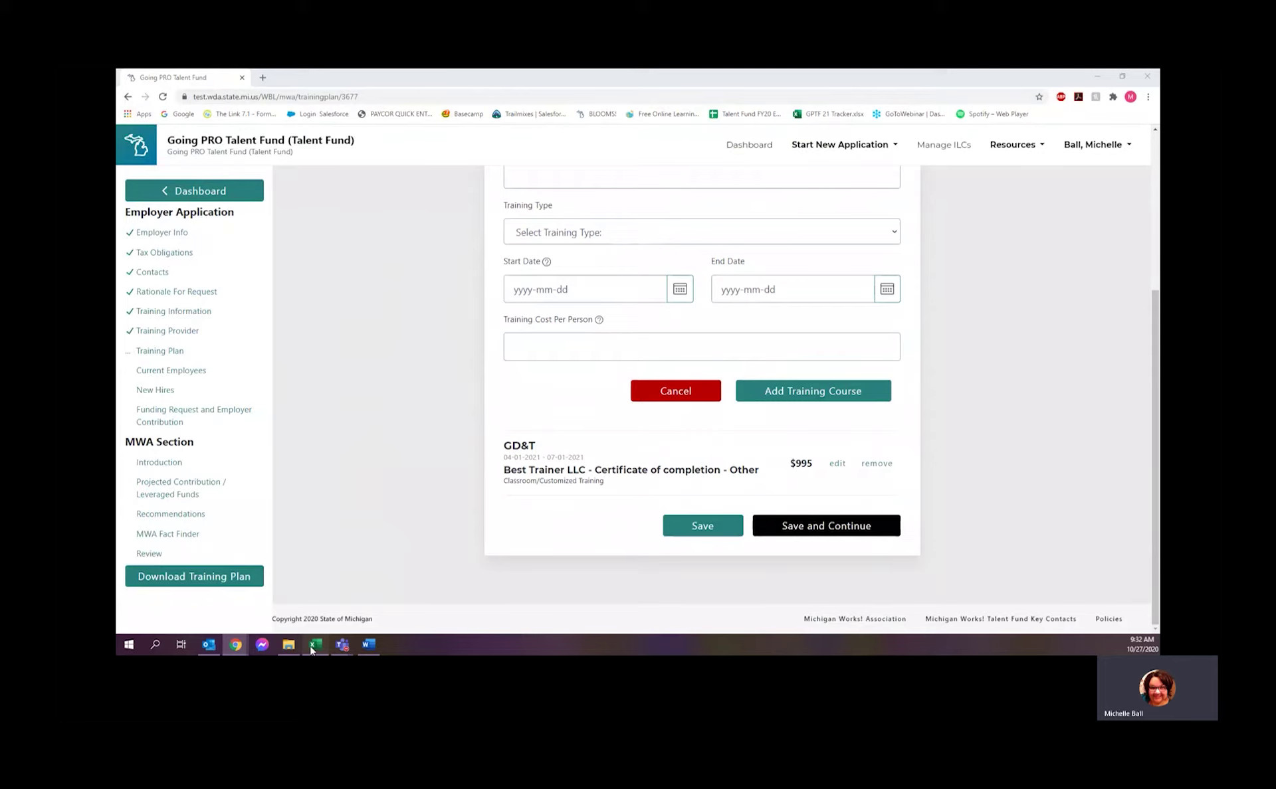
Step: Start a Local Community College course named MFG103 with training type Classroom/Customized Training, using the Excel plan as reference
{"action": "left_click", "coordinate": [310, 648]}
{"action": "left_click", "coordinate": [310, 648]}
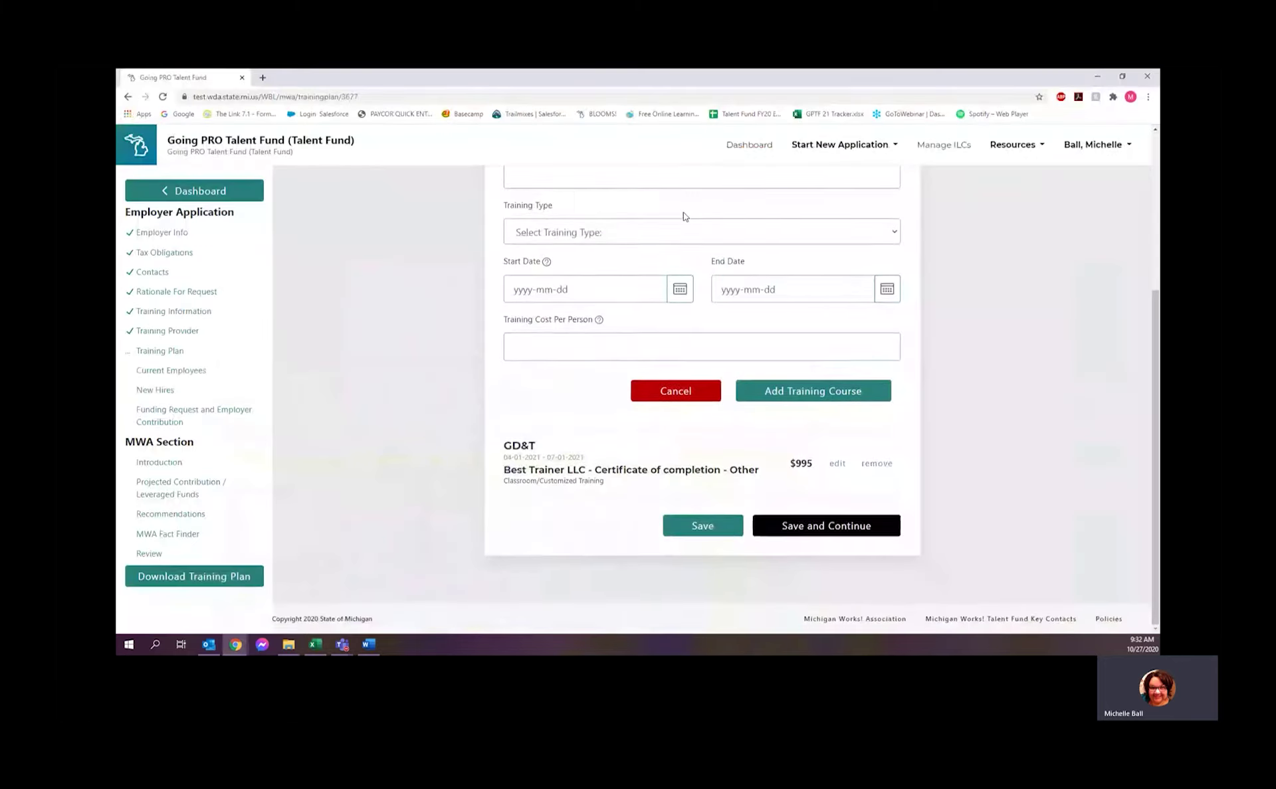
{"action": "scroll", "coordinate": [620, 280], "scroll_direction": "up", "scroll_amount": 2}
{"action": "left_click", "coordinate": [588, 229]}
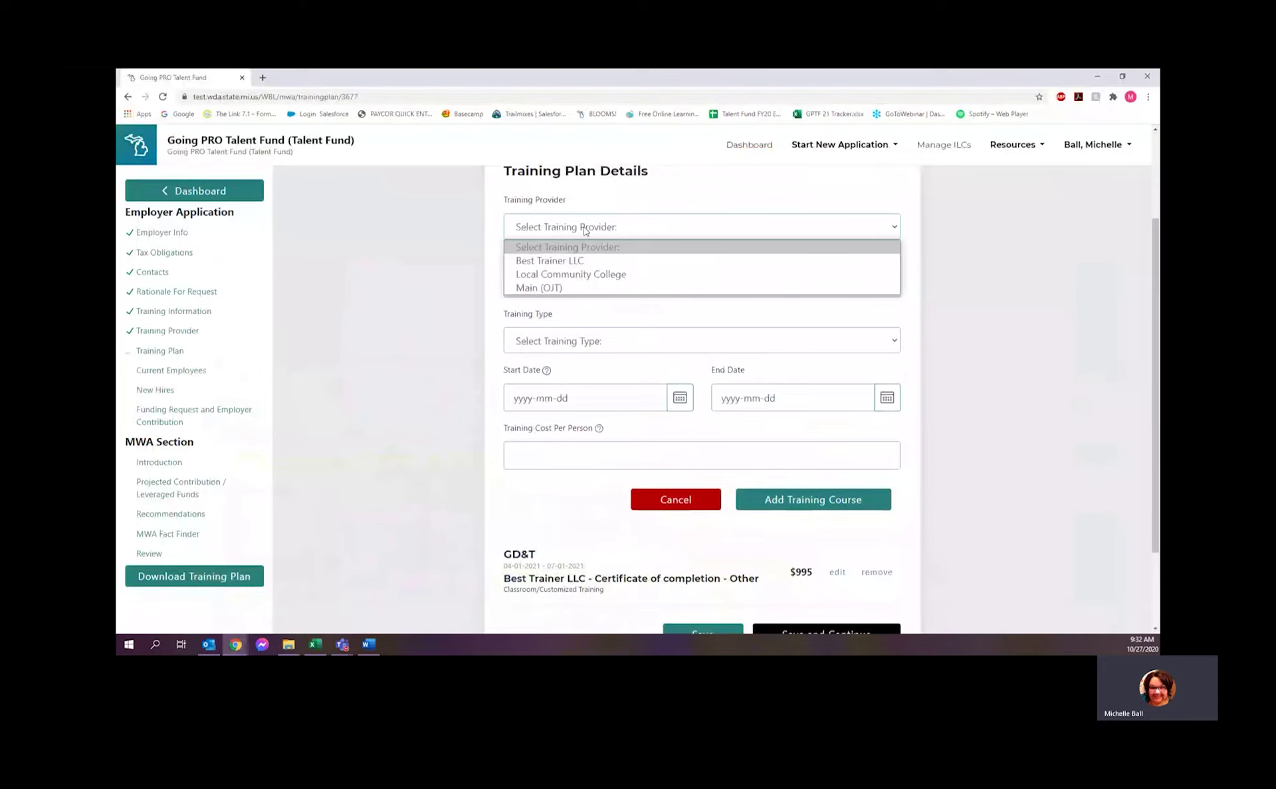
{"action": "left_click", "coordinate": [566, 274]}
{"action": "left_click", "coordinate": [556, 284]}
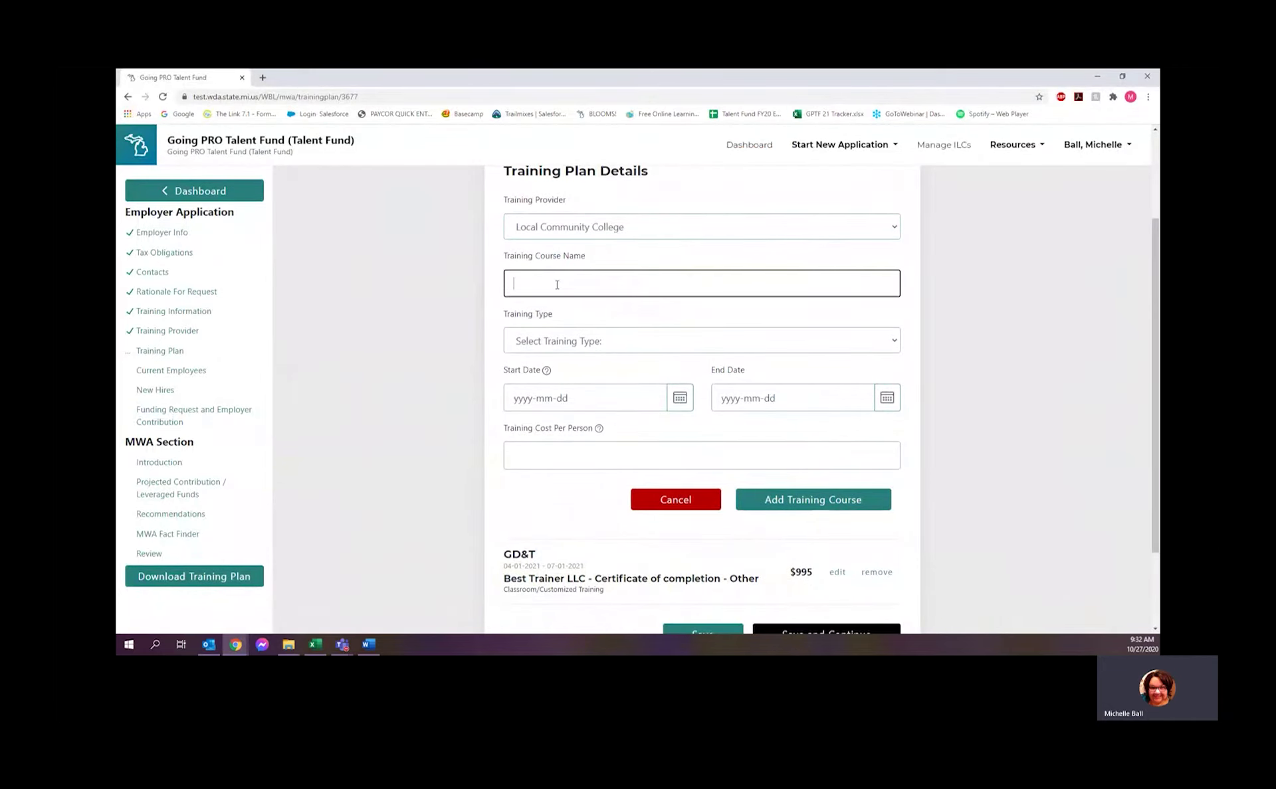
{"action": "type", "text": "MFG103"}
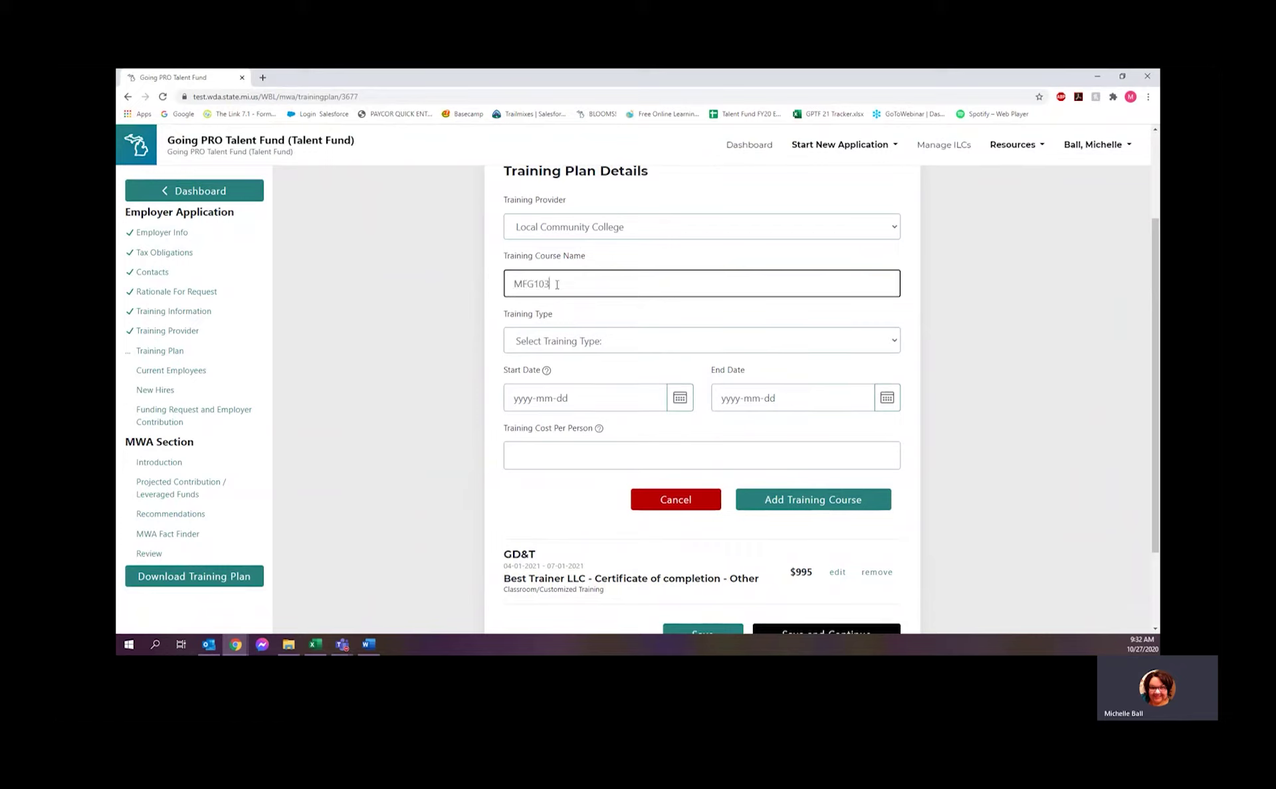
{"action": "left_click", "coordinate": [573, 345]}
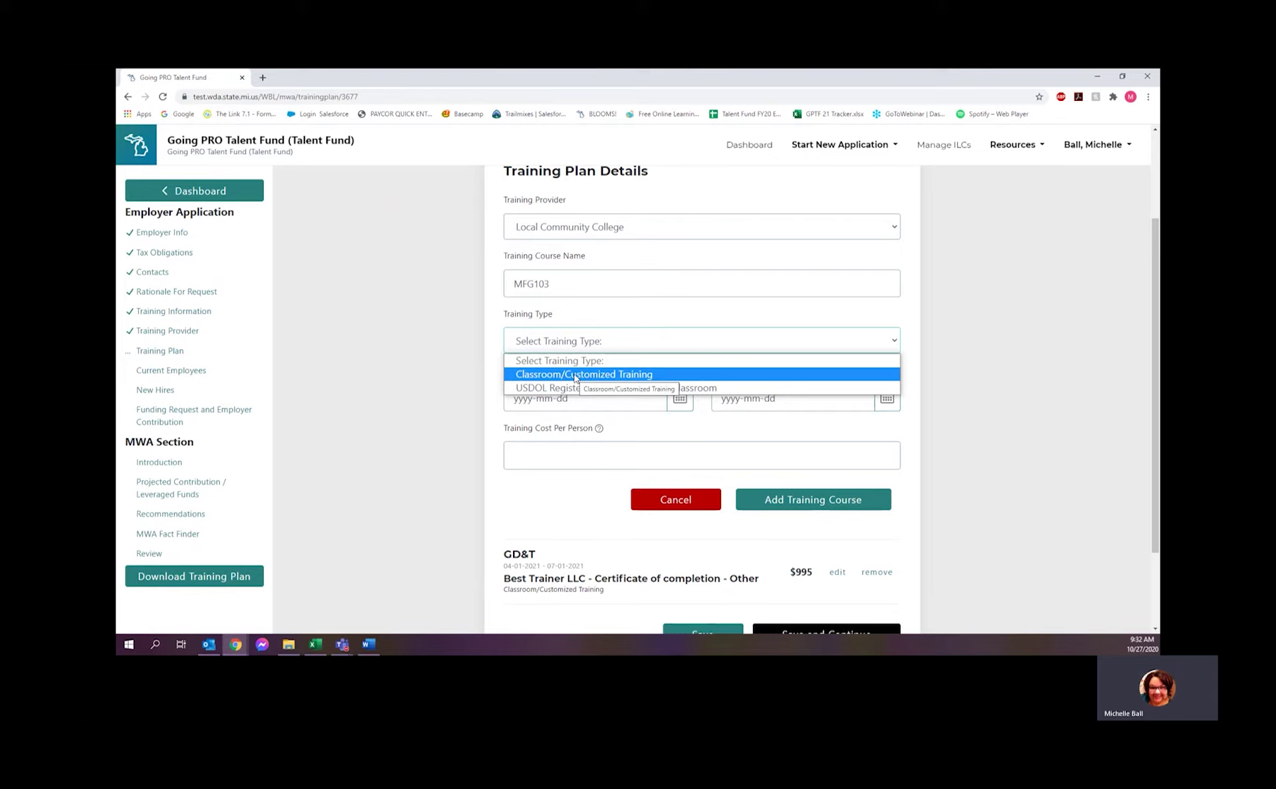
{"action": "left_click", "coordinate": [575, 376]}
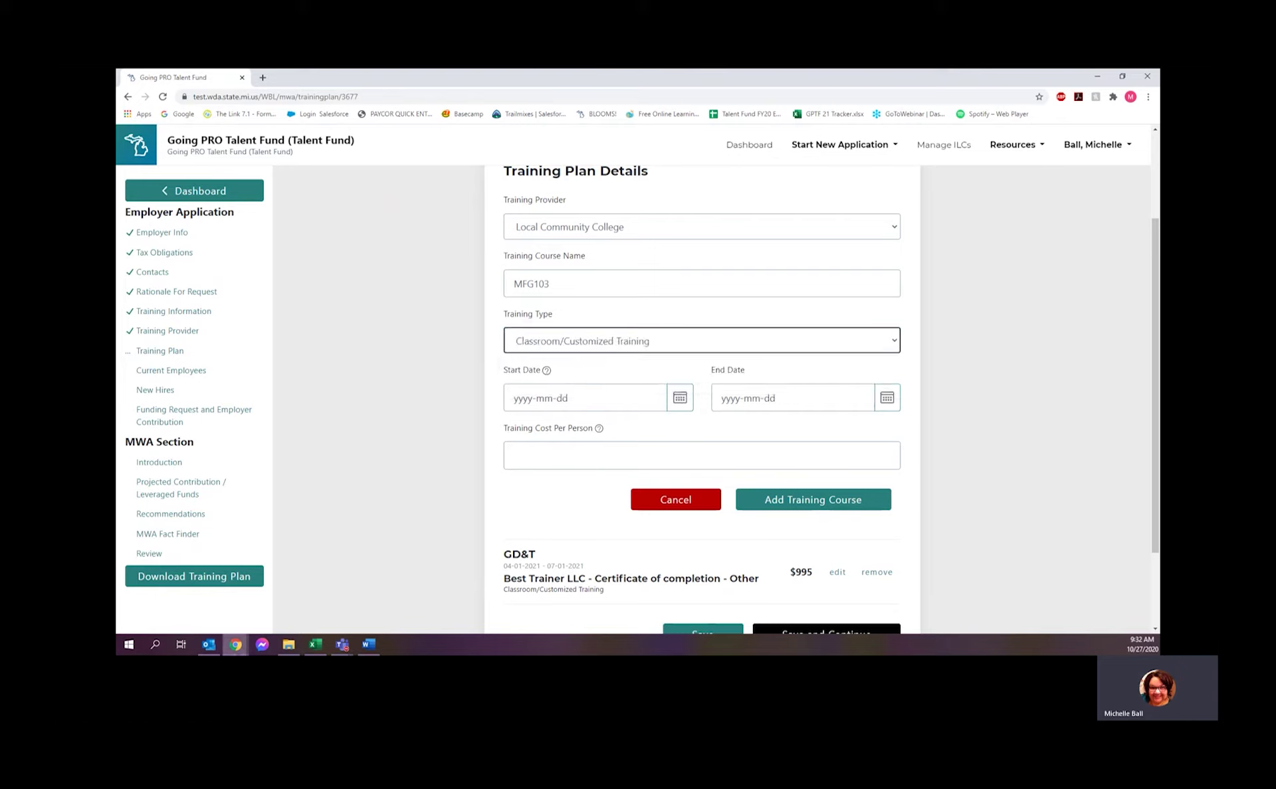
Step: Check the MFG103 dates in the Excel plan and set the start date to 2021-02-01 and the end date to 2021-06-01
{"action": "left_click", "coordinate": [324, 644]}
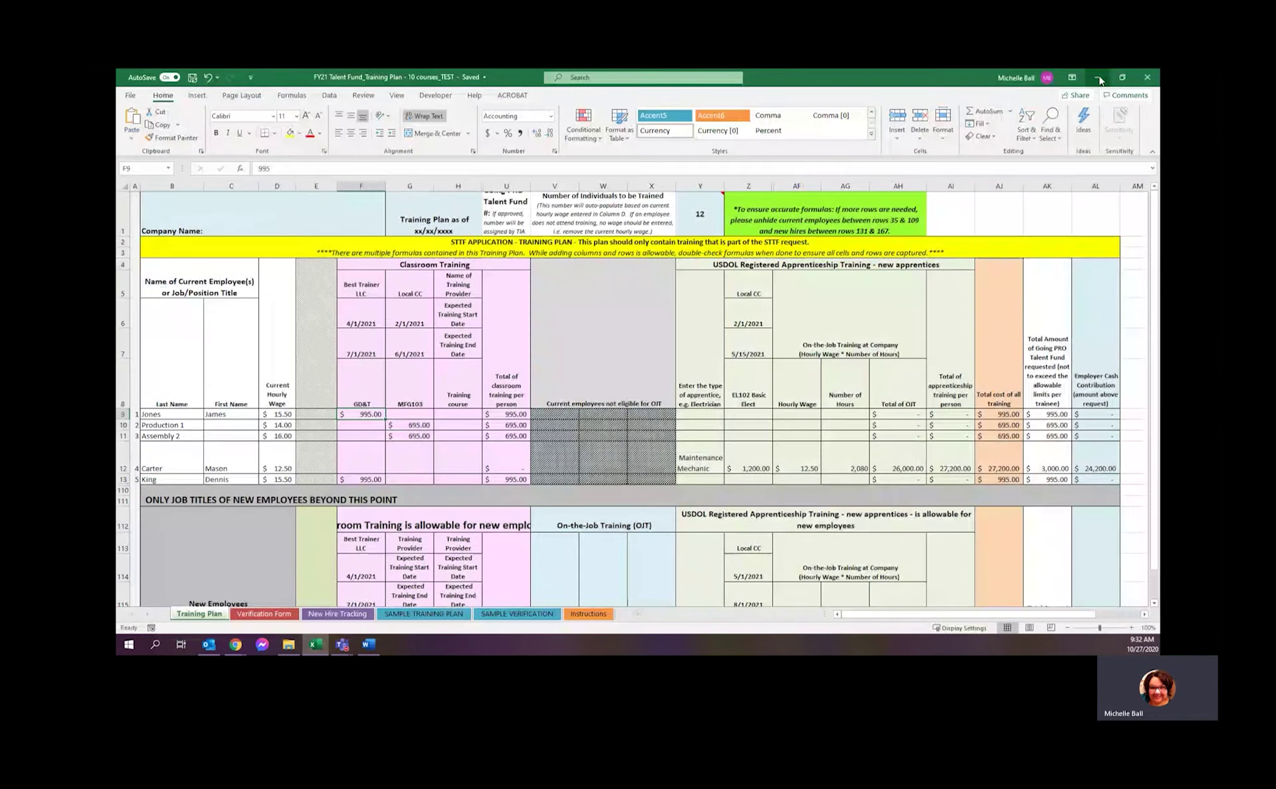
{"action": "left_click", "coordinate": [1097, 77]}
{"action": "left_click", "coordinate": [680, 398]}
{"action": "left_click", "coordinate": [516, 464]}
{"action": "left_click", "coordinate": [887, 397]}
{"action": "left_click", "coordinate": [981, 426]}
{"action": "left_click", "coordinate": [981, 425]}
{"action": "left_click", "coordinate": [981, 425]}
{"action": "left_click", "coordinate": [885, 465]}
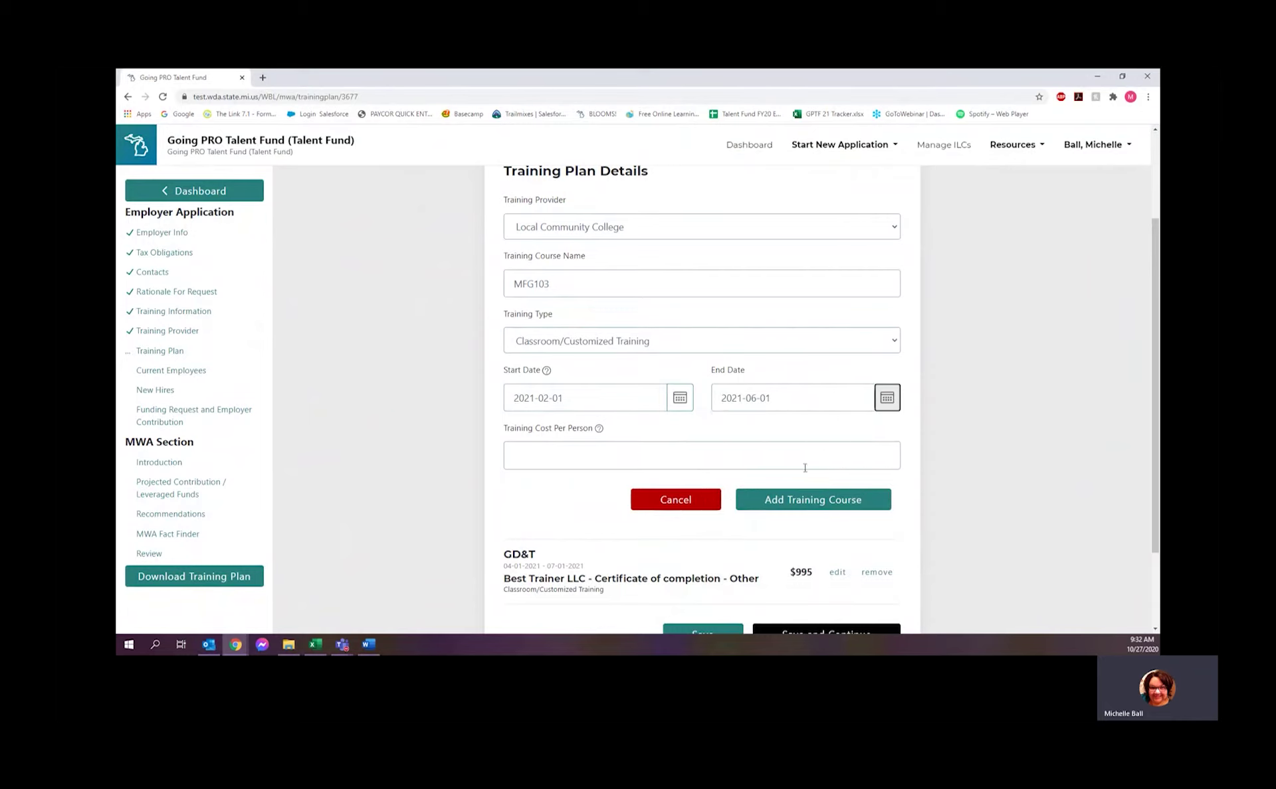
Step: Set the MFG103 training cost per person to $695 and add the course to the training plan
{"action": "left_click", "coordinate": [637, 456]}
{"action": "type", "text": "695"}
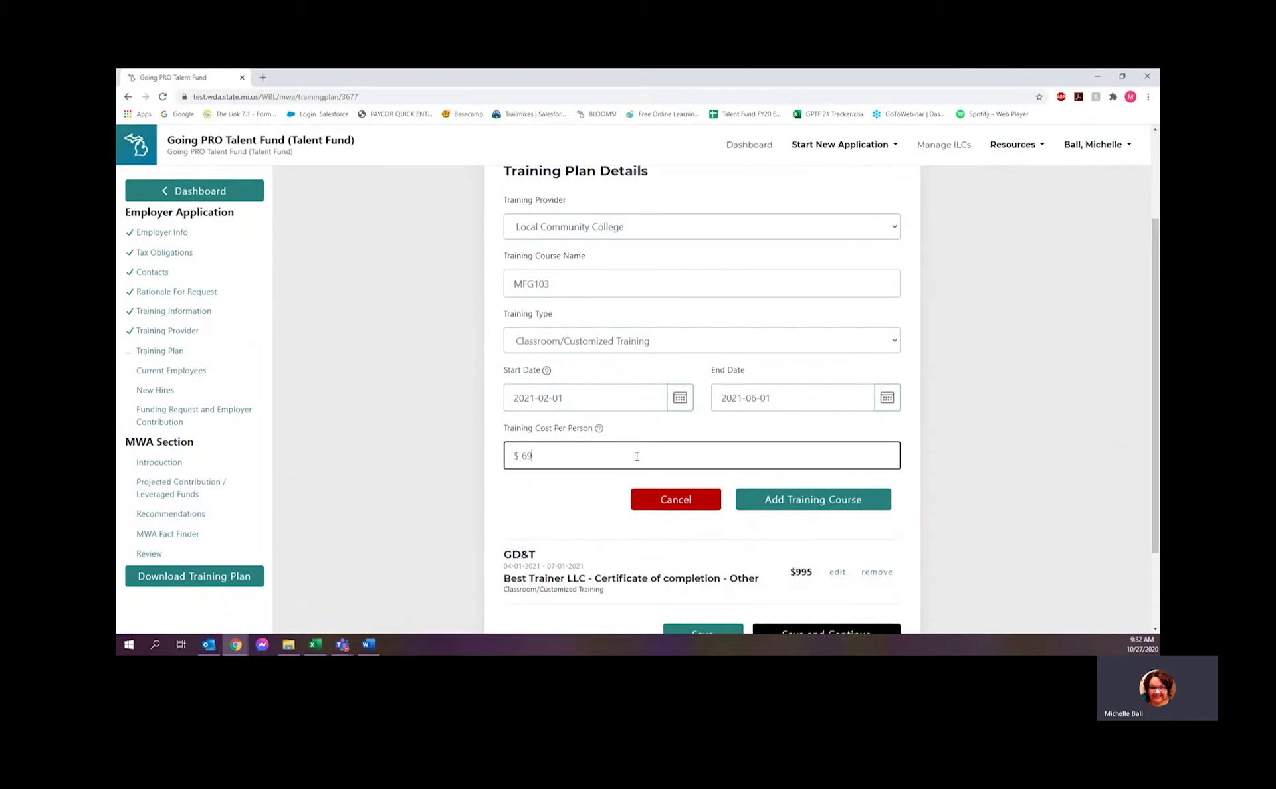
{"action": "left_click", "coordinate": [820, 515]}
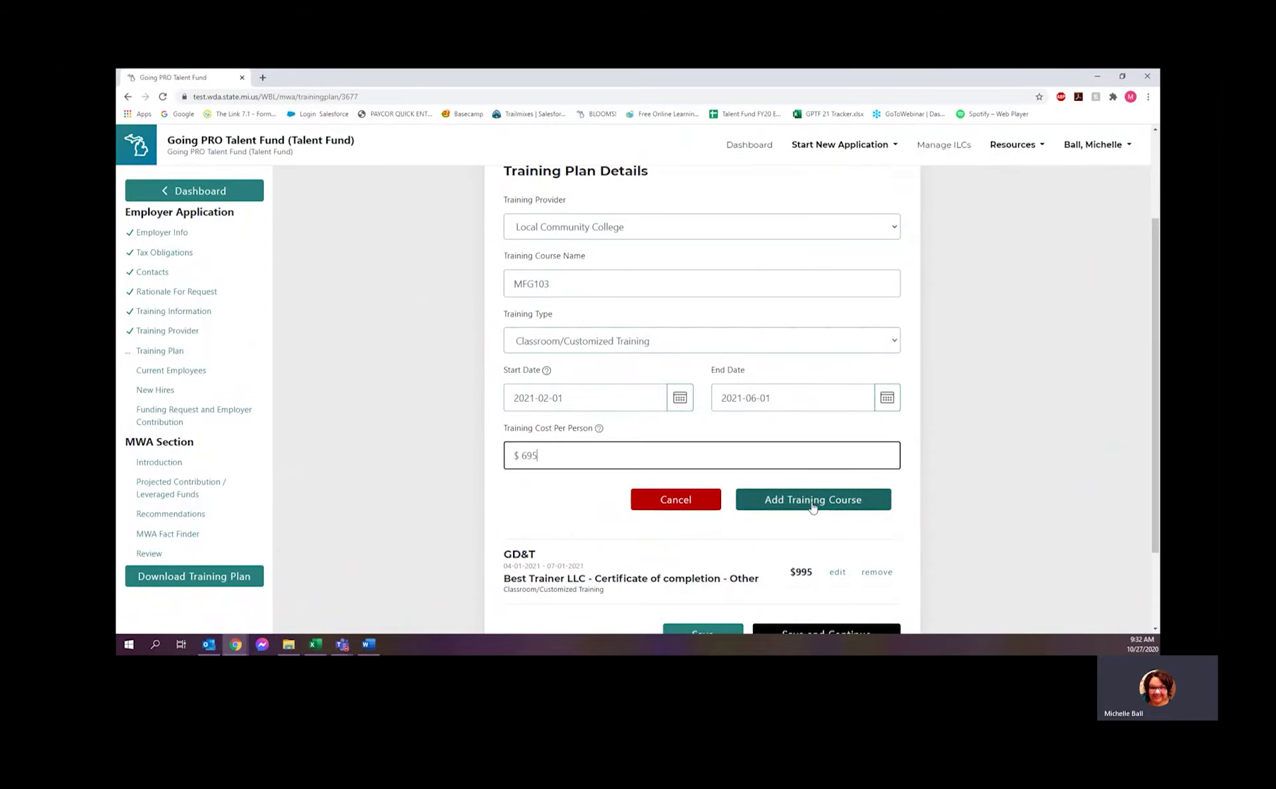
Step: Look up the apprenticeship course in Excel and enter EL102 for Local Community College with type USDOL Registered Apprenticeship - Classroom
{"action": "left_click", "coordinate": [316, 646]}
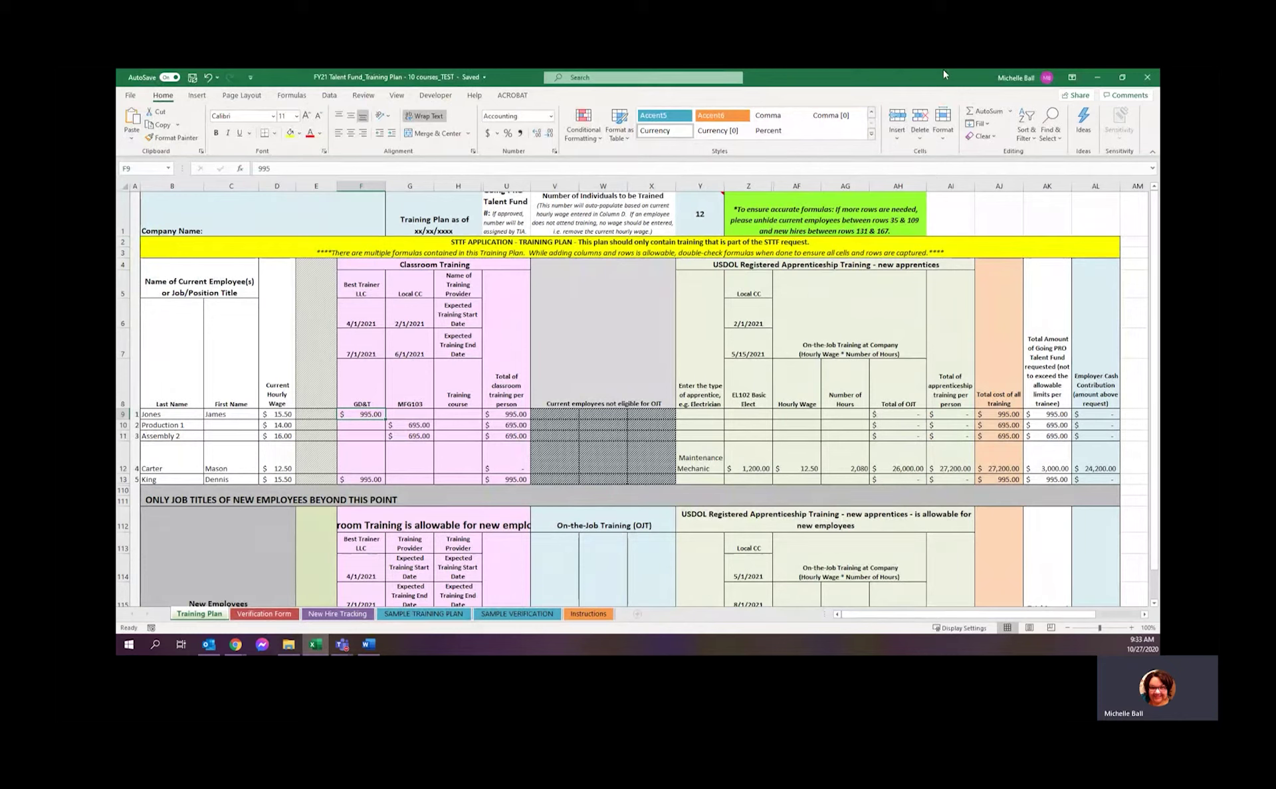
{"action": "left_click", "coordinate": [1103, 78]}
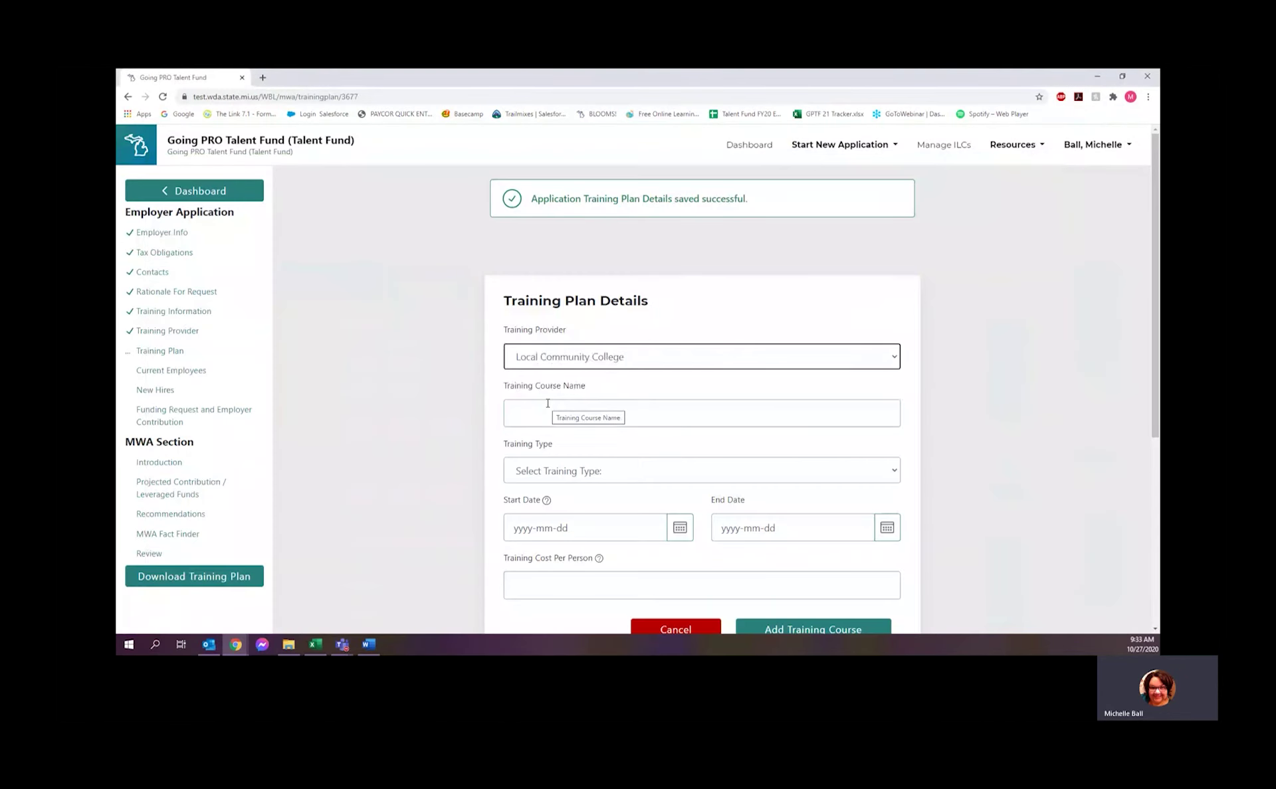
{"action": "left_click", "coordinate": [541, 413]}
{"action": "type", "text": "EL102"}
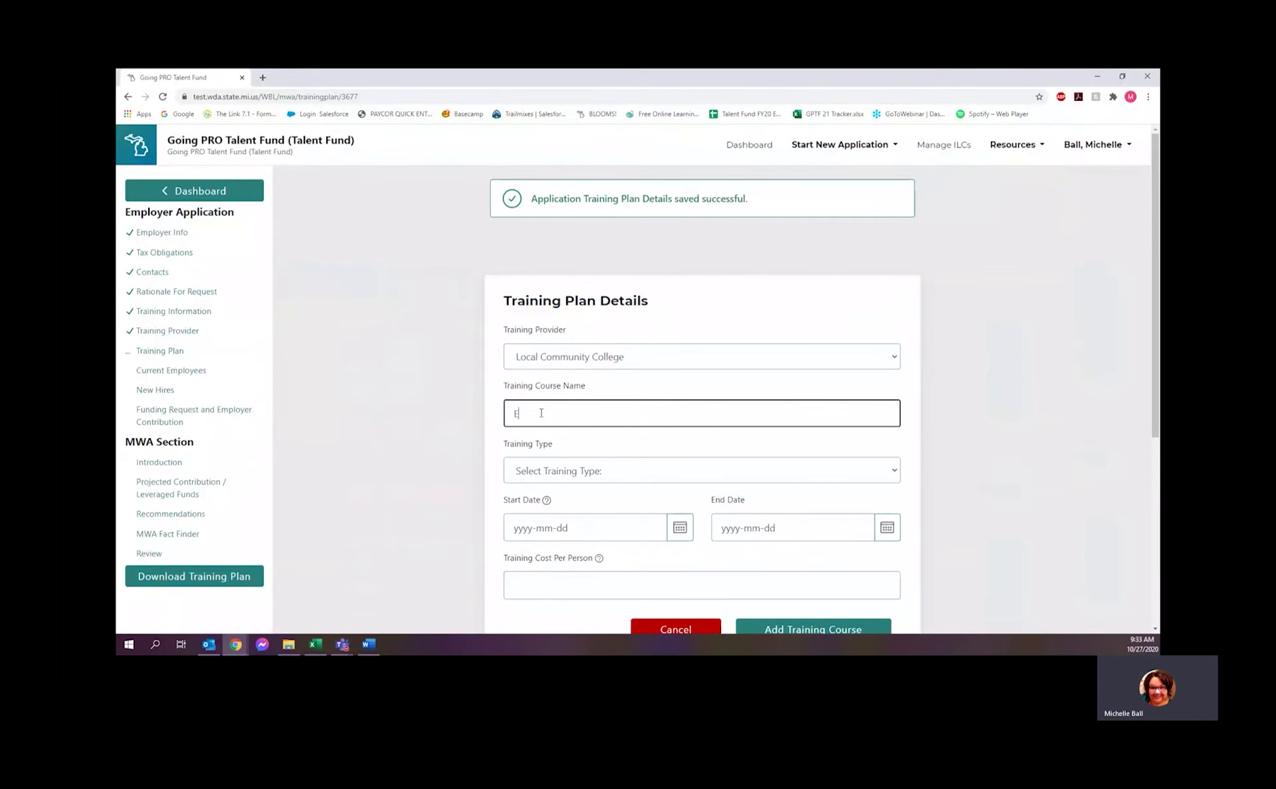
{"action": "left_click", "coordinate": [544, 476]}
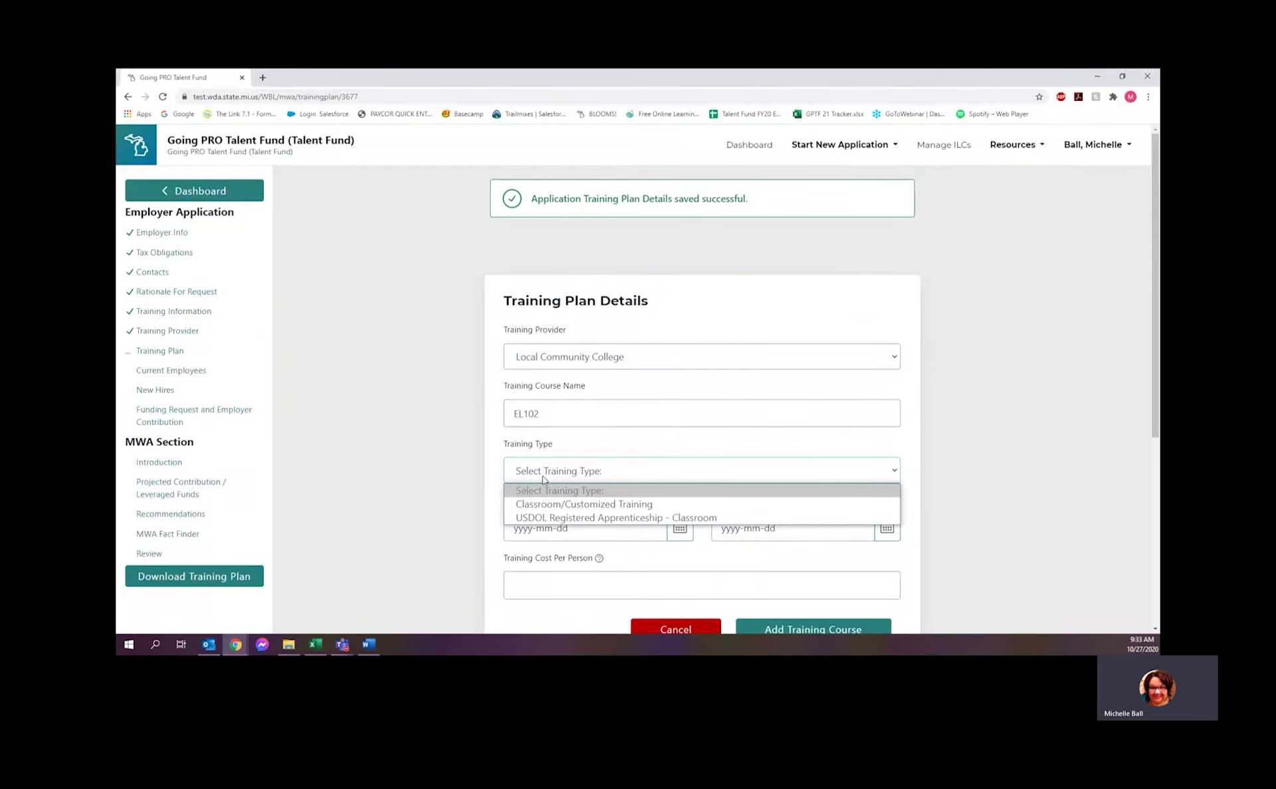
{"action": "left_click", "coordinate": [512, 518]}
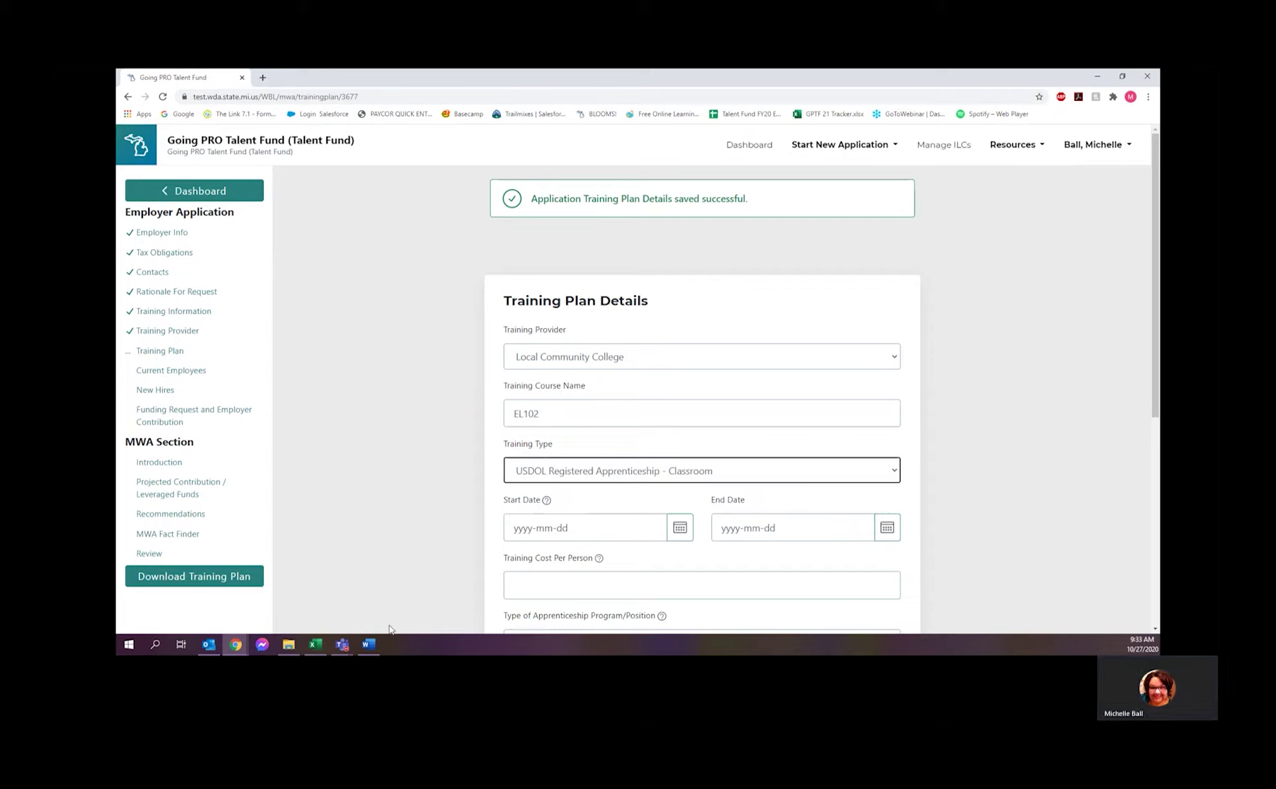
Step: Set the EL102 start date to 2021-02-01 and the end date to 2021-05-15, consulting the Excel plan
{"action": "left_click", "coordinate": [308, 649]}
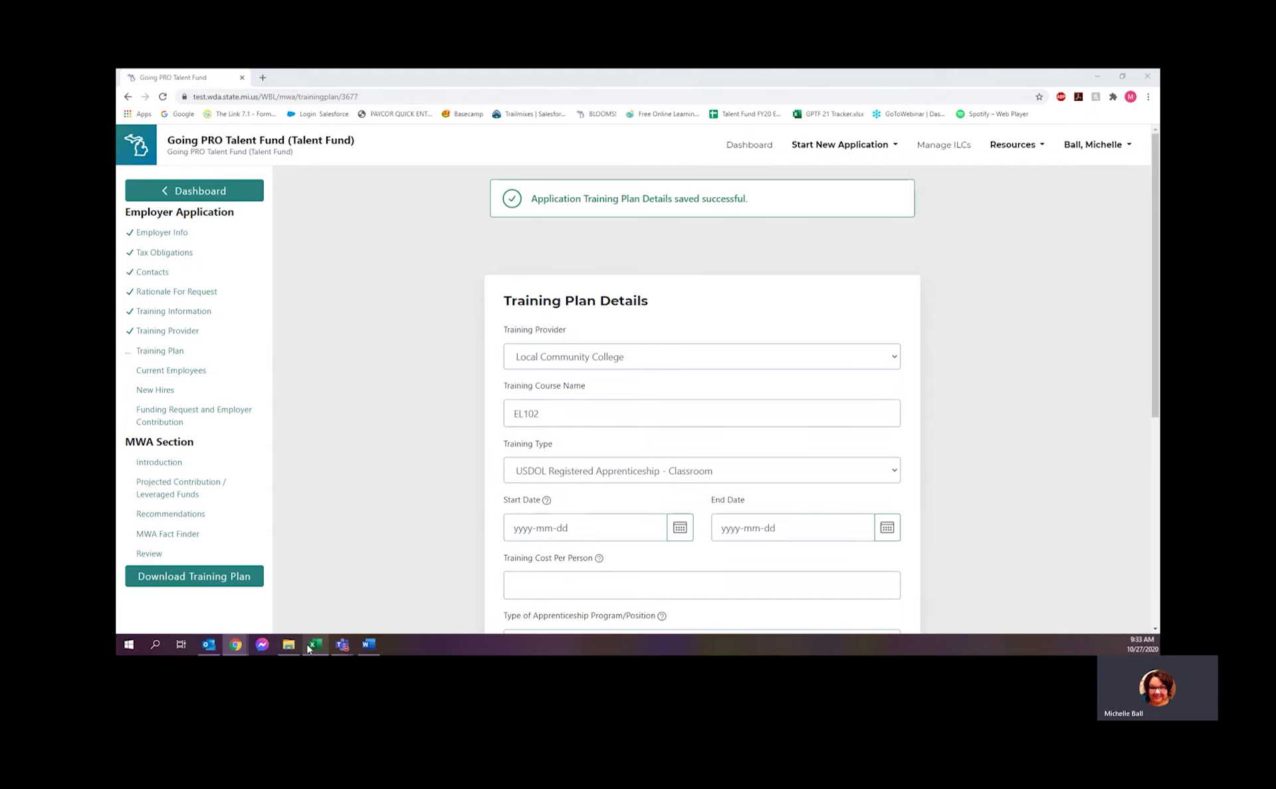
{"action": "left_click", "coordinate": [680, 528]}
{"action": "left_click", "coordinate": [515, 403]}
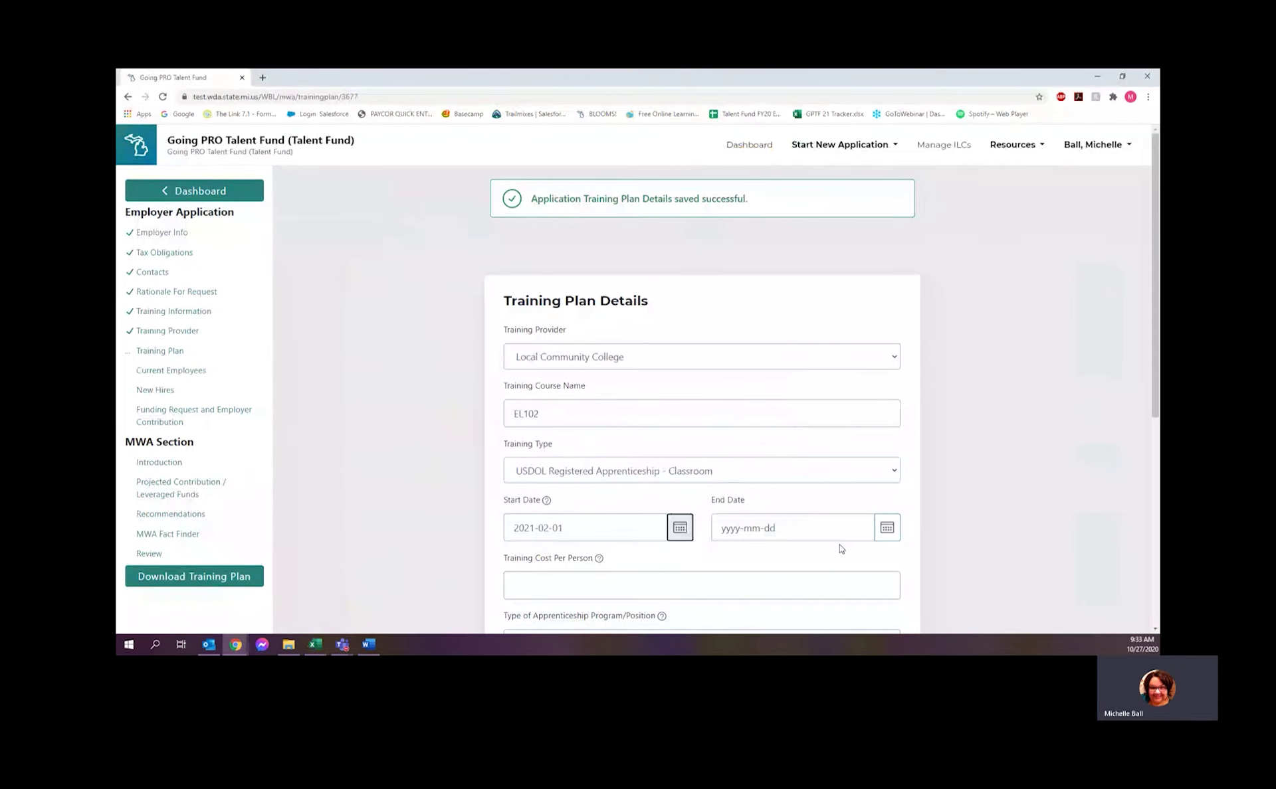
{"action": "left_click", "coordinate": [895, 530]}
{"action": "left_click", "coordinate": [982, 367]}
{"action": "left_click", "coordinate": [982, 366]}
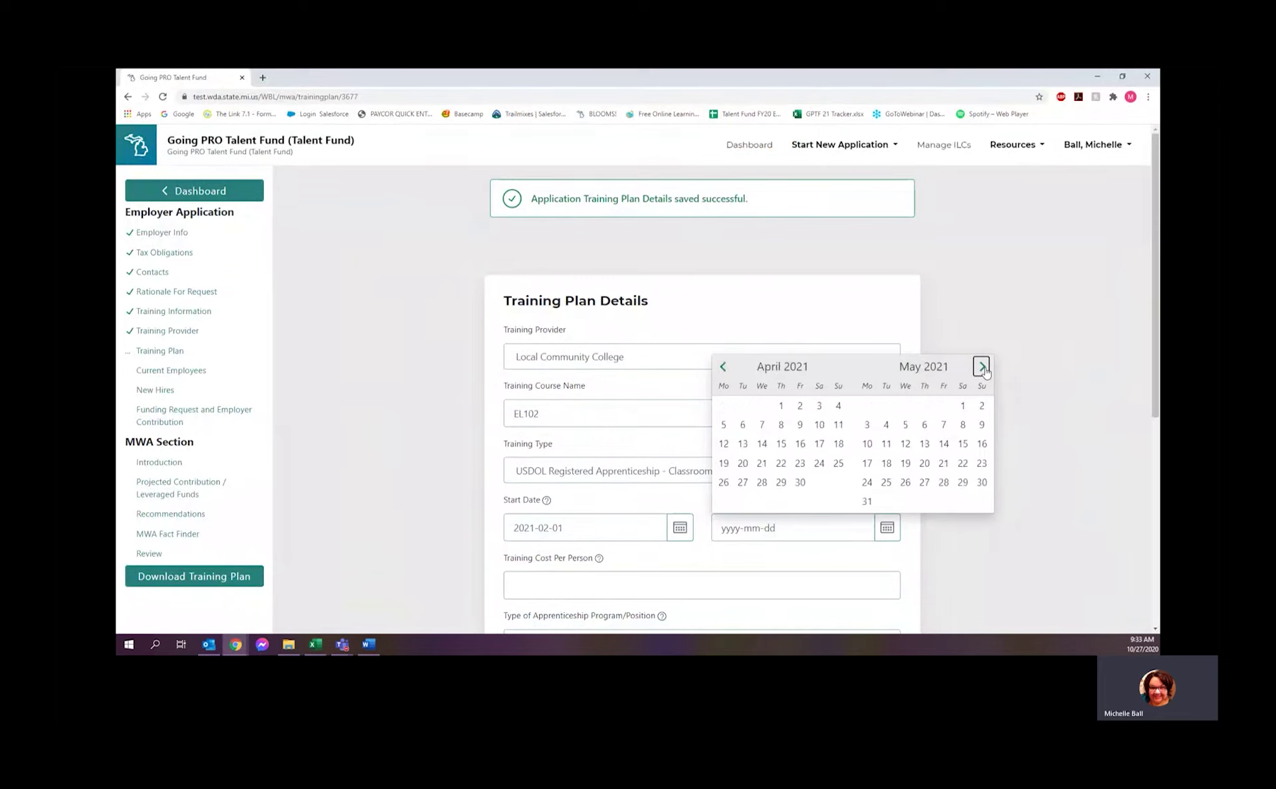
{"action": "left_click", "coordinate": [962, 444]}
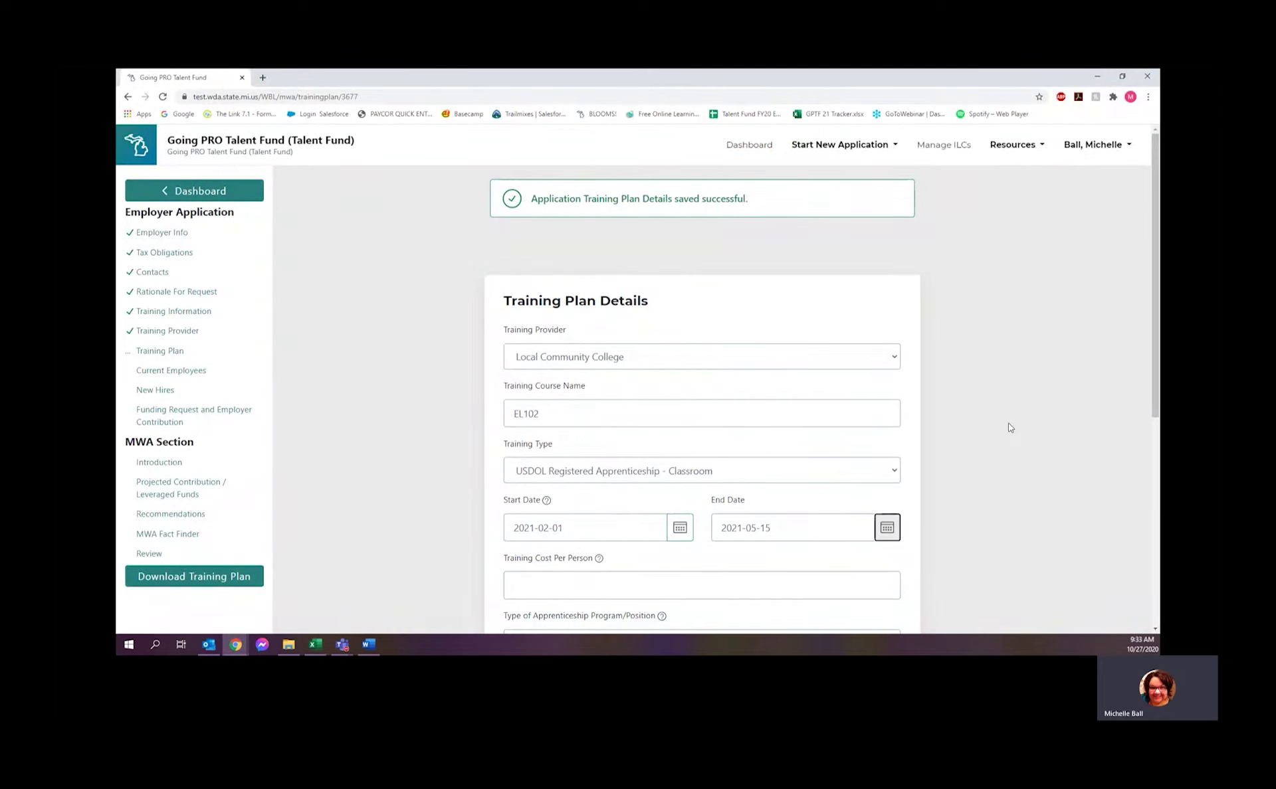
Step: Set EL102's cost per person to $1,200 and its apprenticeship program to Electrician, and add the course
{"action": "scroll", "coordinate": [1008, 421], "scroll_direction": "down", "scroll_amount": 2}
{"action": "left_click", "coordinate": [313, 648]}
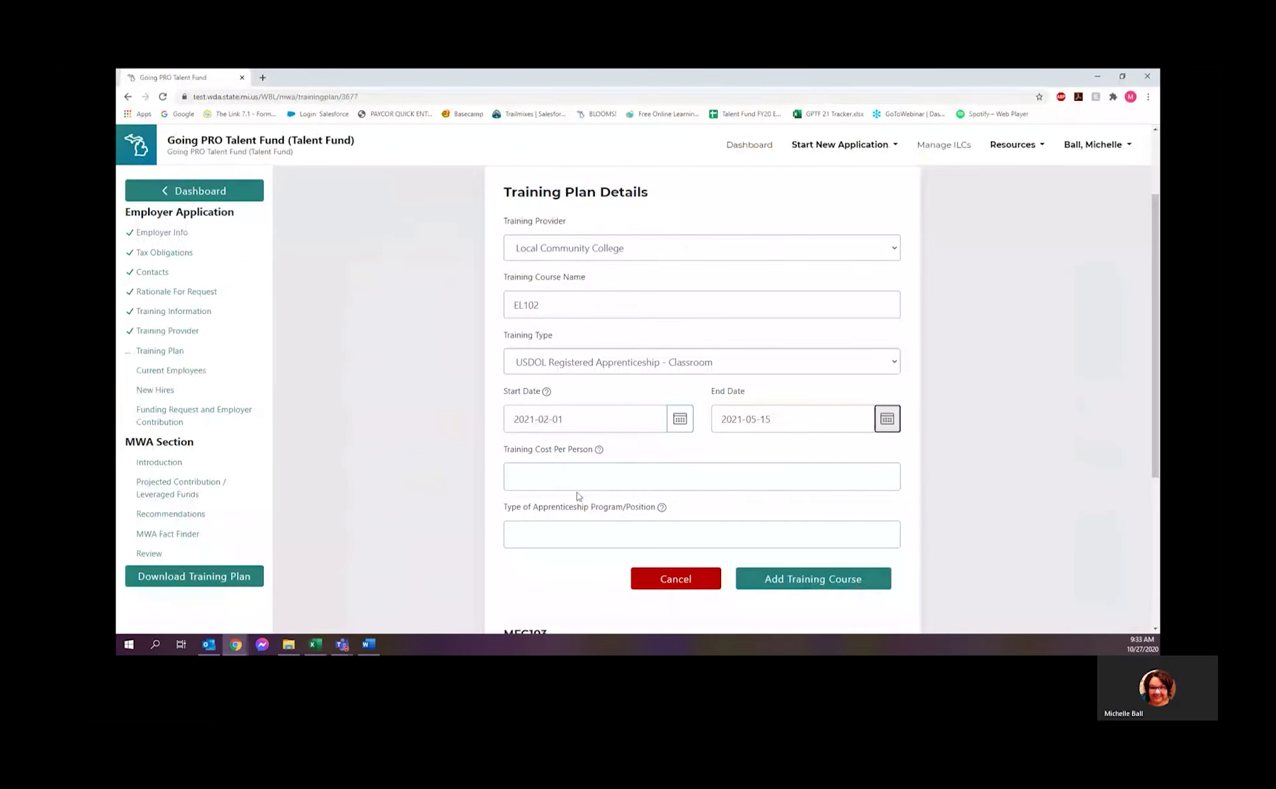
{"action": "left_click", "coordinate": [543, 535]}
{"action": "type", "text": "Electrician"}
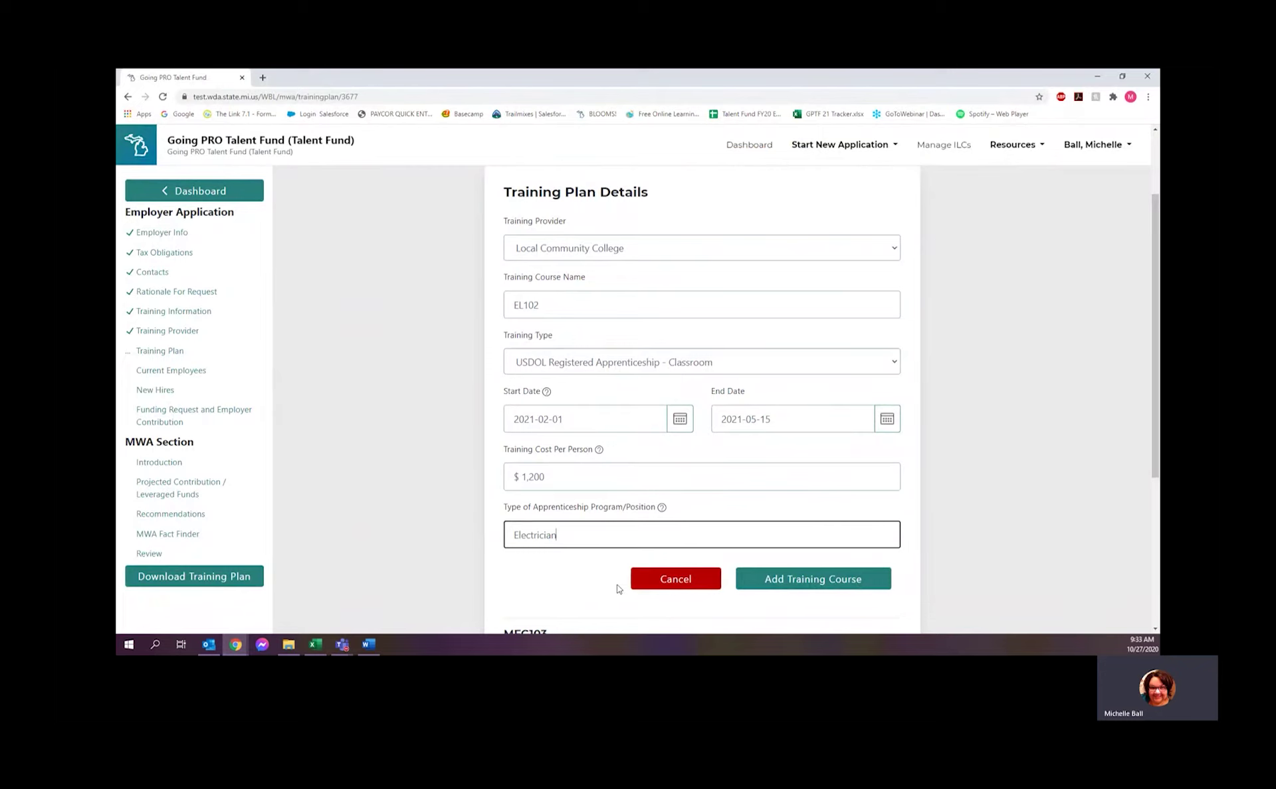
{"action": "left_click", "coordinate": [772, 579]}
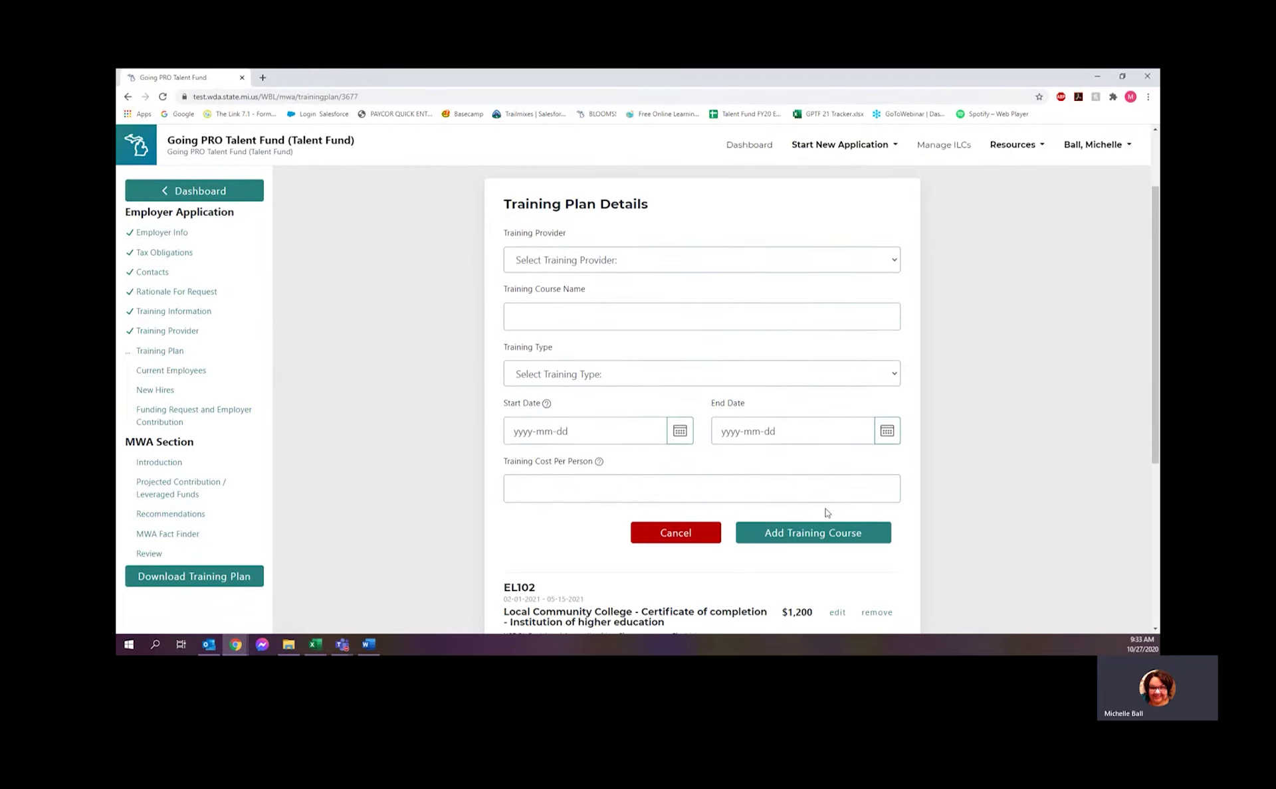
Step: Start a Main (OJT) training entry with job title Electrician Apprentice and training type USDOL Registered Apprenticeship - OJT
{"action": "scroll", "coordinate": [827, 512], "scroll_direction": "down", "scroll_amount": 3}
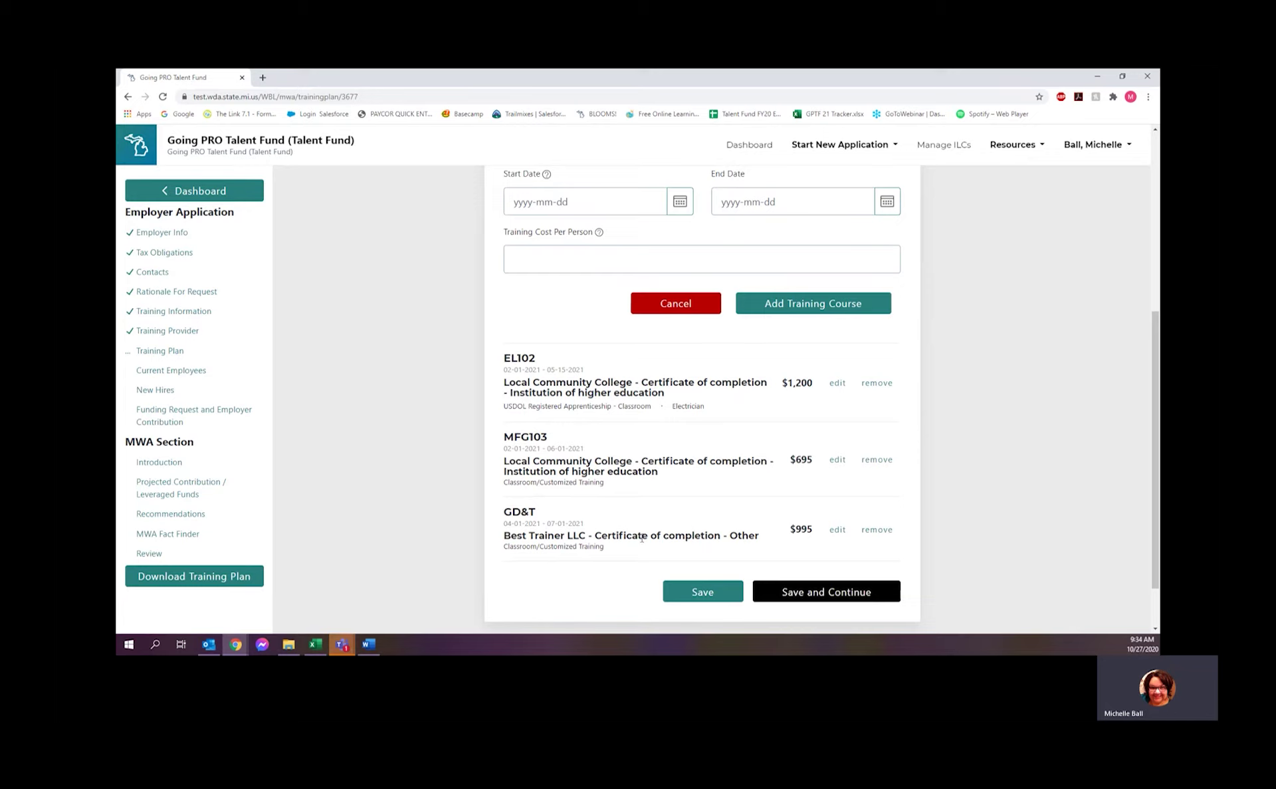
{"action": "scroll", "coordinate": [1048, 442], "scroll_direction": "up", "scroll_amount": 5}
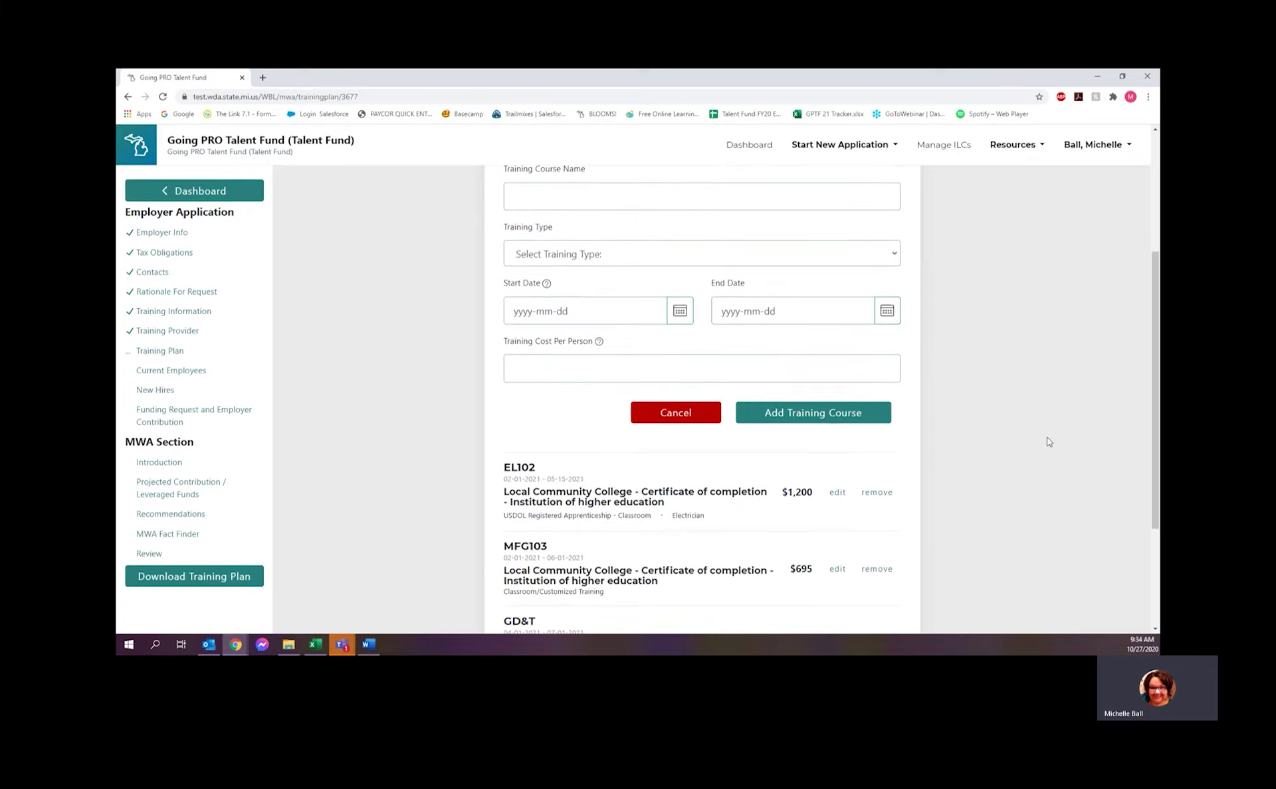
{"action": "left_click", "coordinate": [713, 306]}
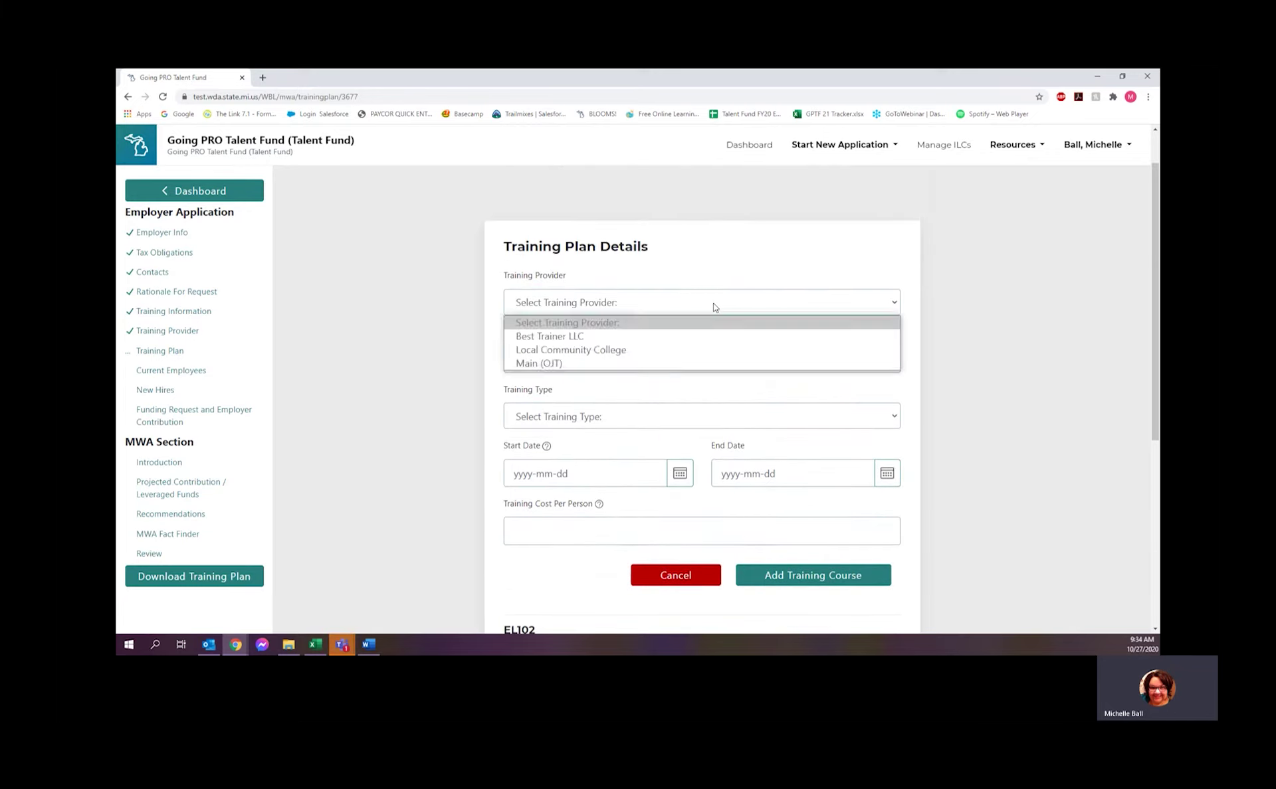
{"action": "left_click", "coordinate": [584, 366]}
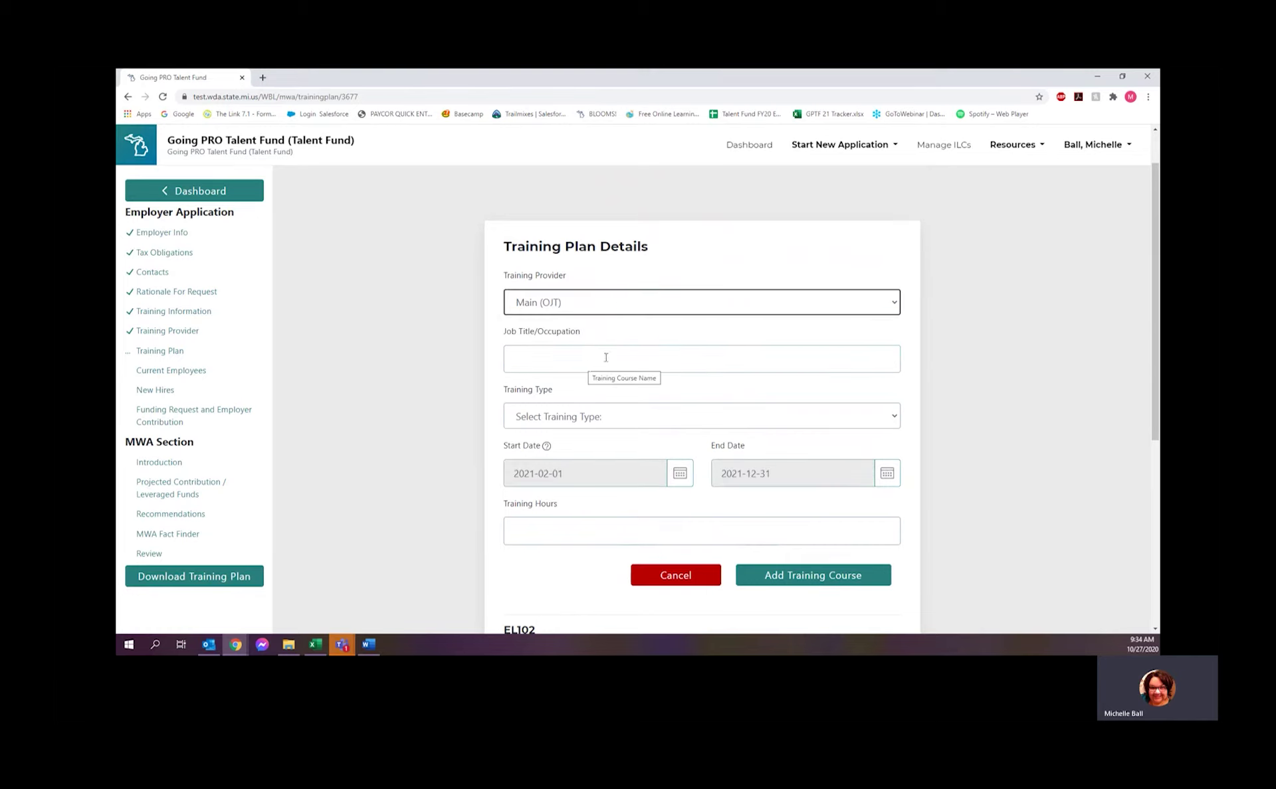
{"action": "left_click", "coordinate": [605, 358]}
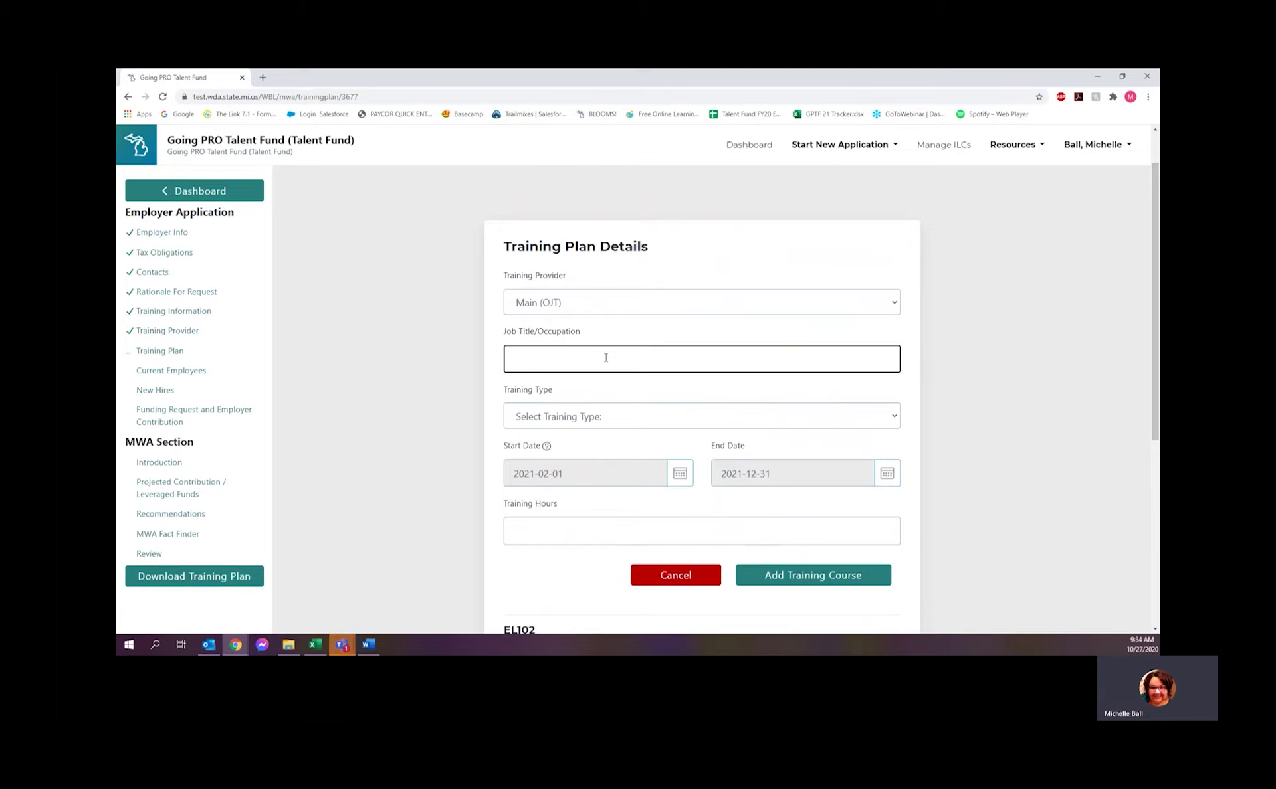
{"action": "type", "text": "Electrician Apprentice"}
{"action": "left_click", "coordinate": [590, 424]}
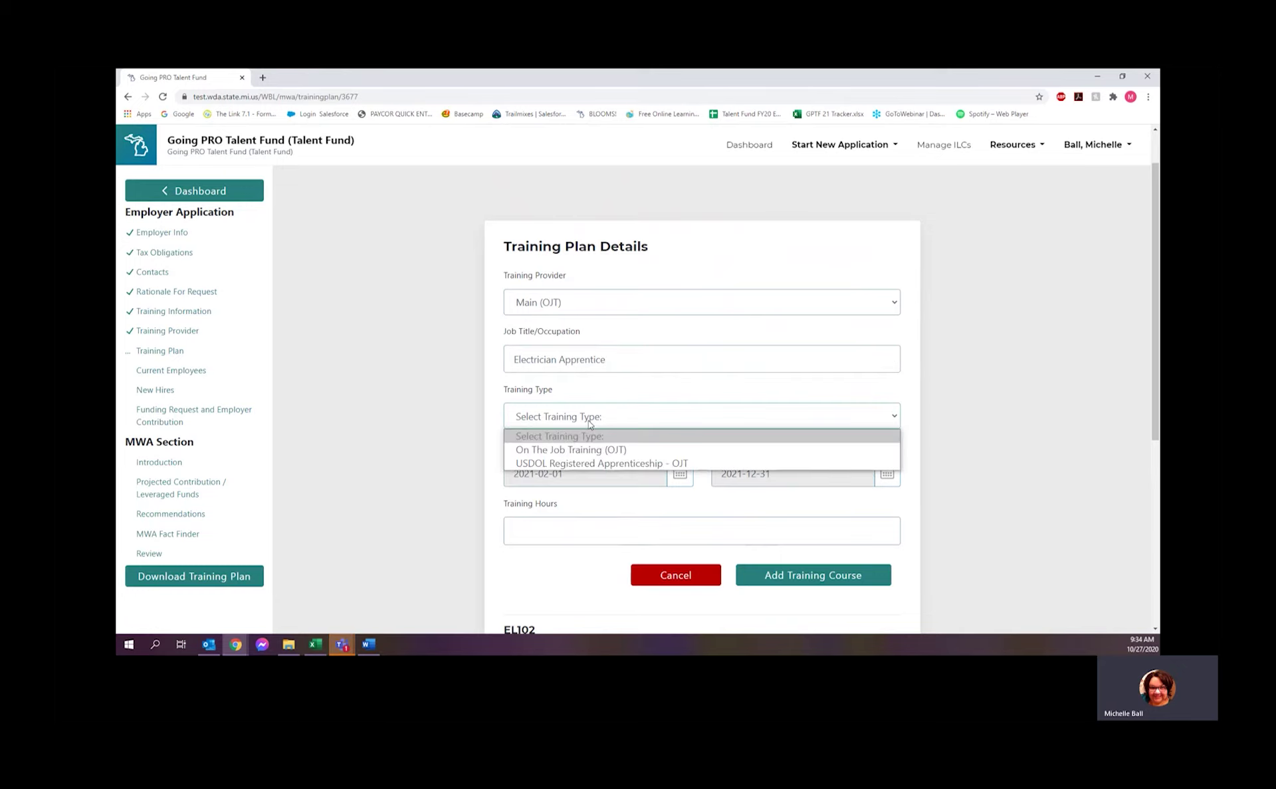
{"action": "left_click", "coordinate": [574, 466]}
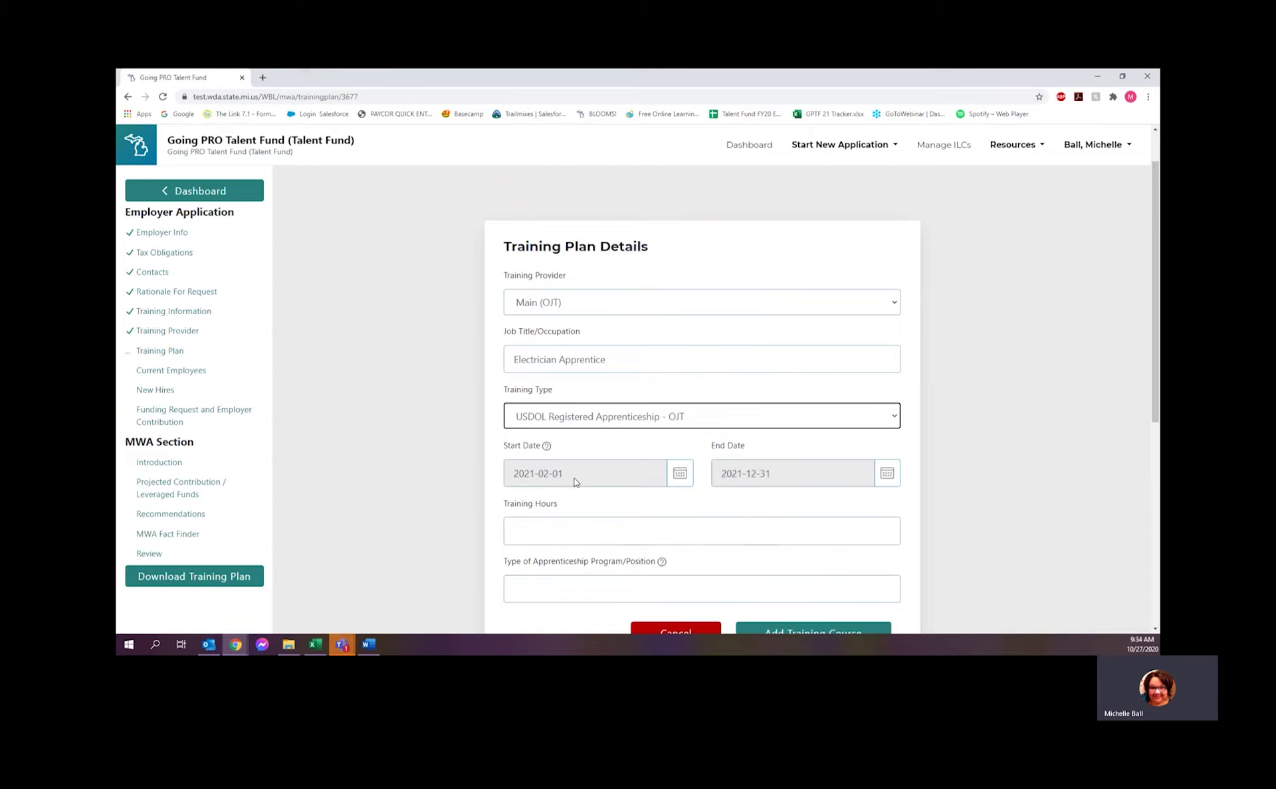
Step: Set the OJT entry's training hours to 2080 and its apprenticeship program to Electrician Apprentice, add the course, and review the course list
{"action": "left_click", "coordinate": [677, 531]}
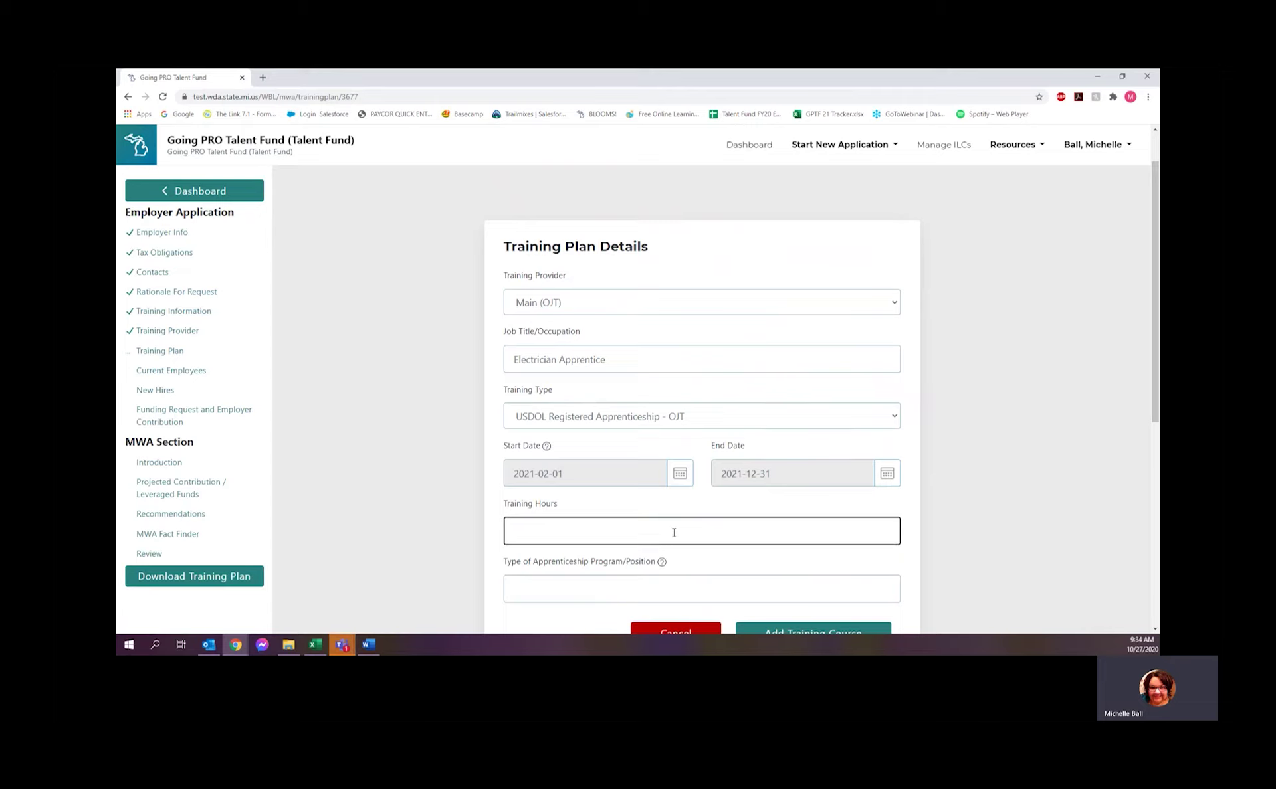
{"action": "type", "text": "2080"}
{"action": "left_click", "coordinate": [593, 591]}
{"action": "type", "text": "Ele"}
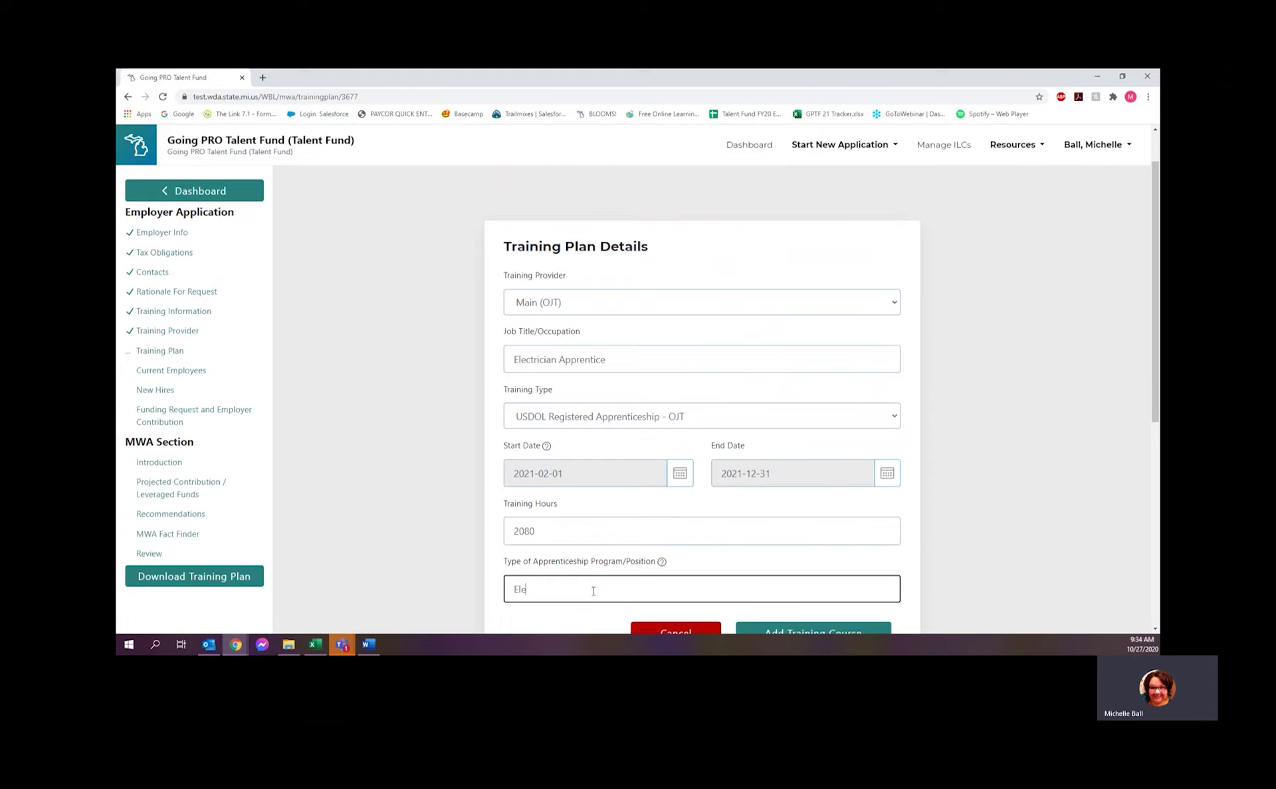
{"action": "type", "text": "ctrician Apprentice"}
{"action": "scroll", "coordinate": [860, 525], "scroll_direction": "down", "scroll_amount": 1}
{"action": "scroll", "coordinate": [860, 526], "scroll_direction": "down", "scroll_amount": 2}
{"action": "left_click", "coordinate": [777, 522]}
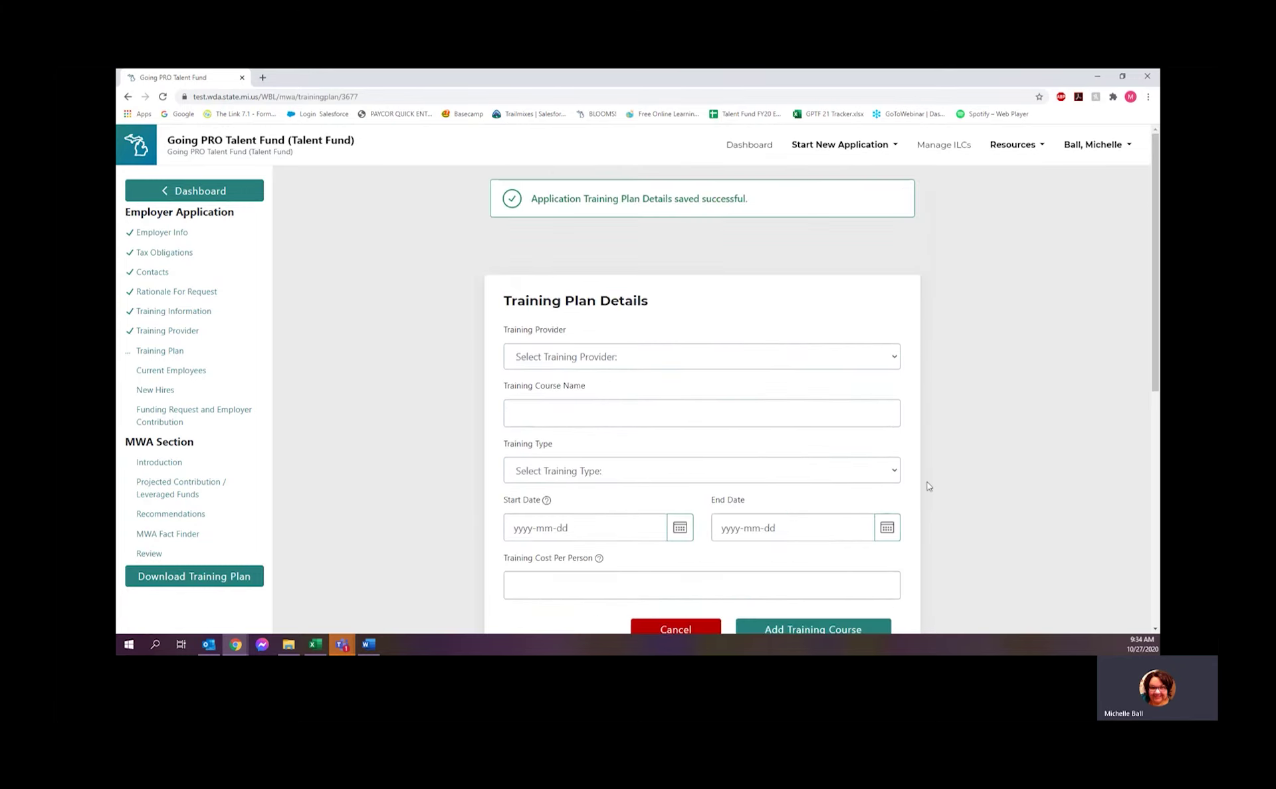
{"action": "scroll", "coordinate": [959, 483], "scroll_direction": "down", "scroll_amount": 2}
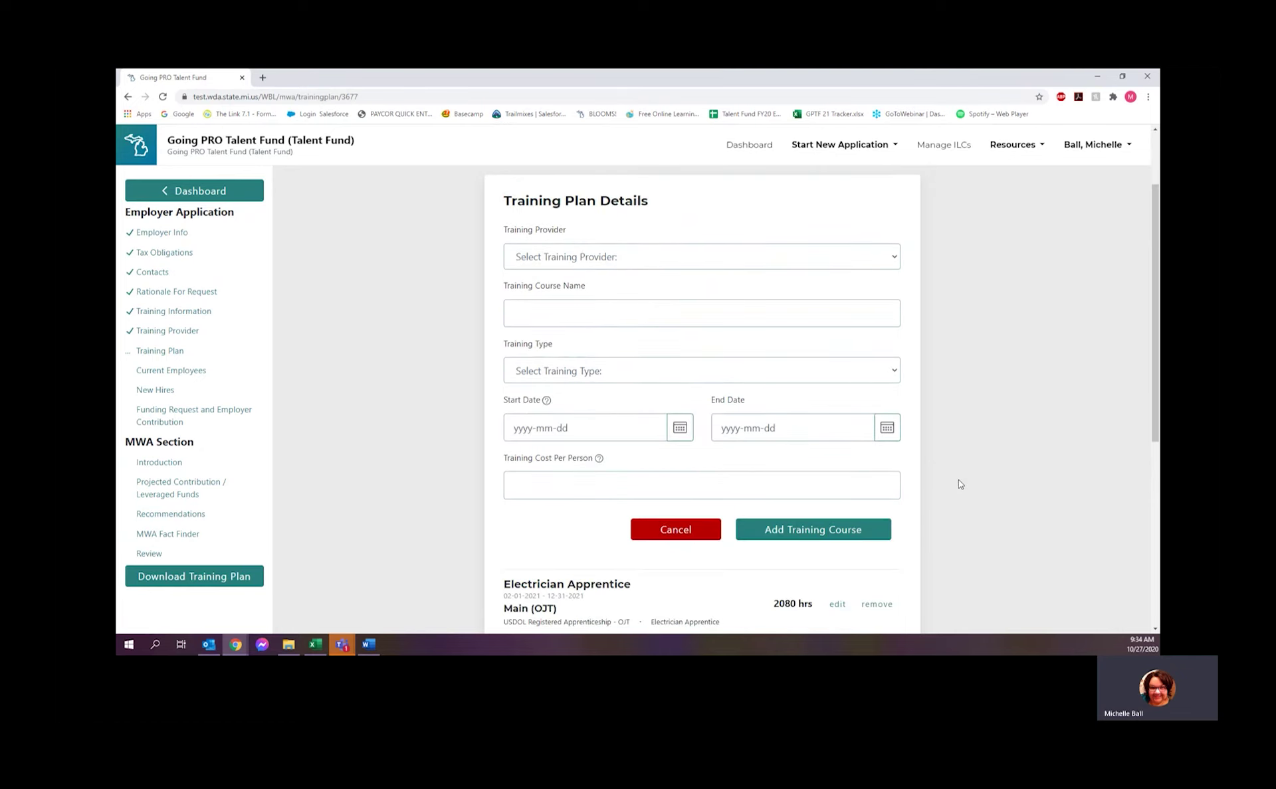
{"action": "scroll", "coordinate": [958, 484], "scroll_direction": "down", "scroll_amount": 5}
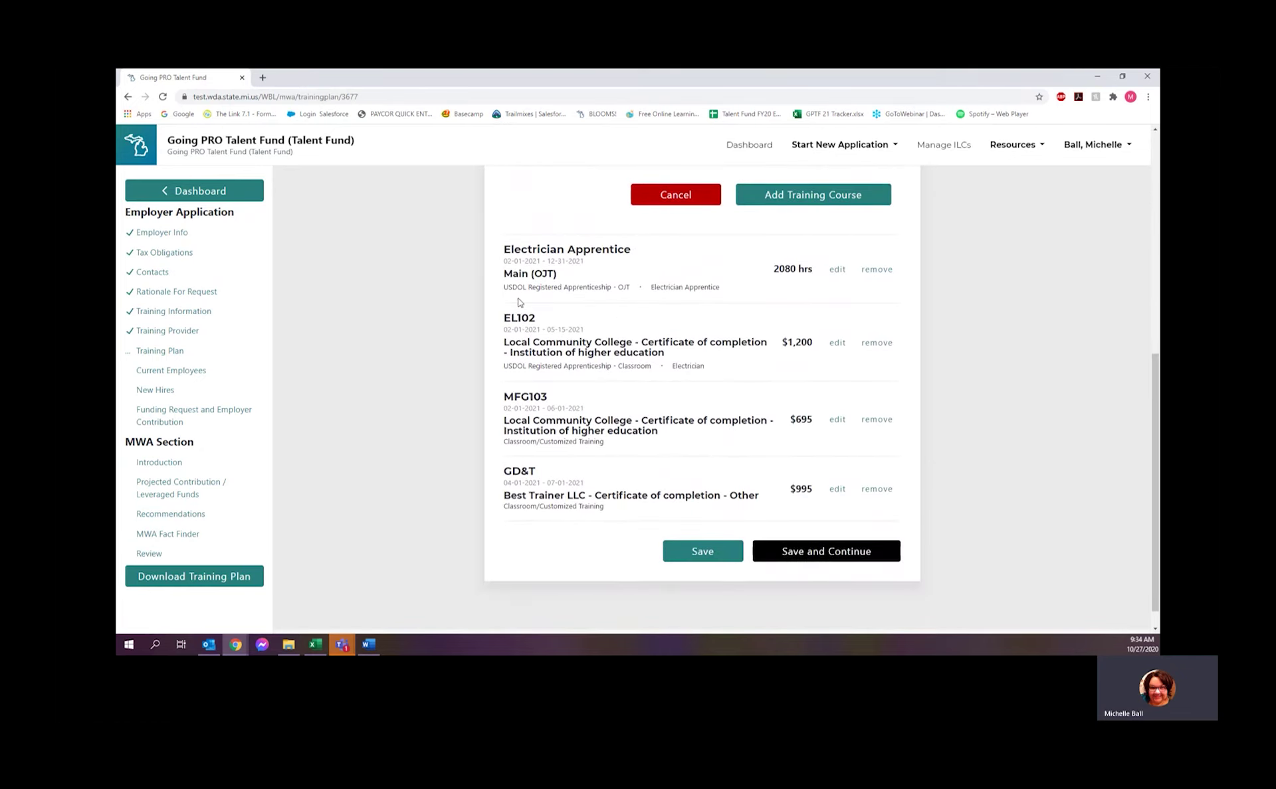